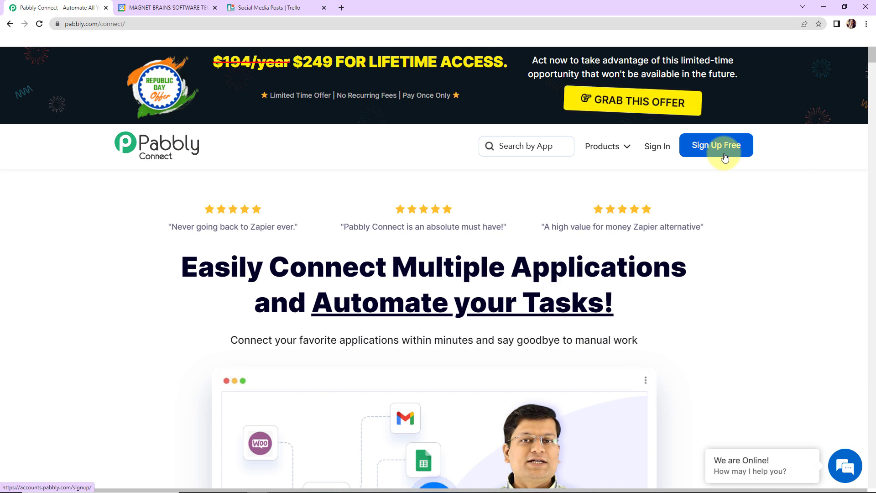
# Sign in, open Pabbly Connect and create a workflow named "Create Trello cards from new Google Tasks tasks".
pyautogui.click(666, 149)
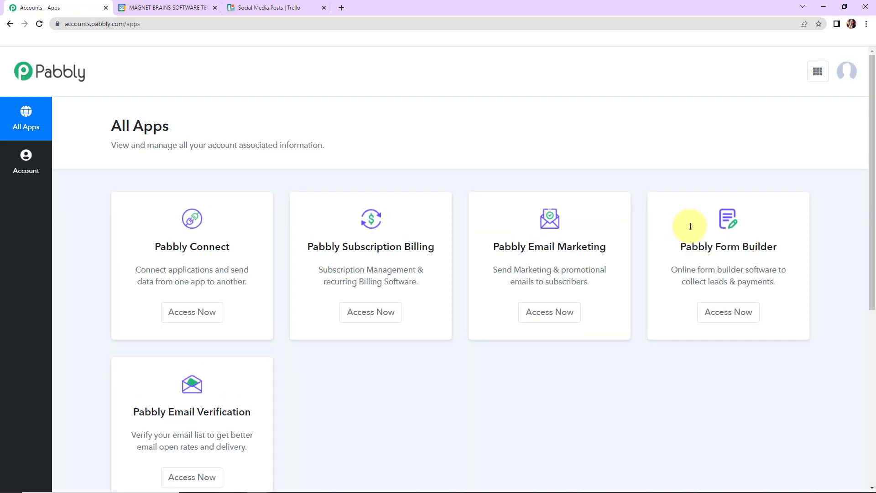
pyautogui.click(191, 317)
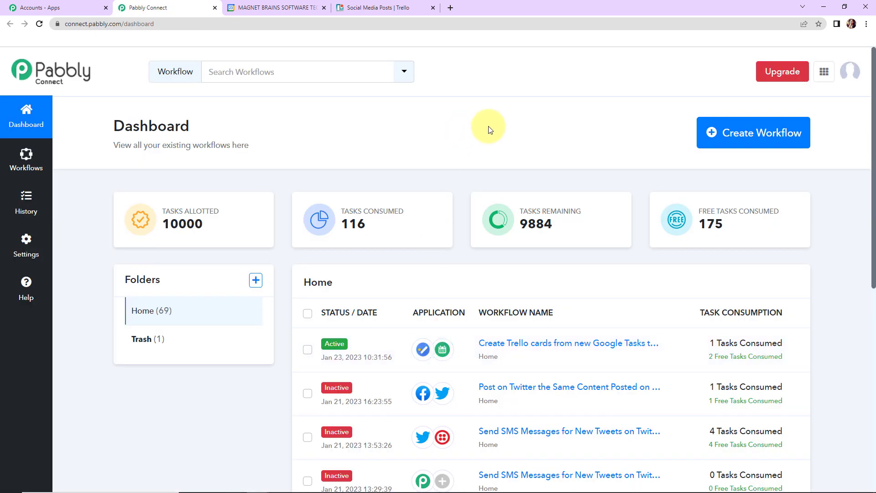
pyautogui.click(777, 145)
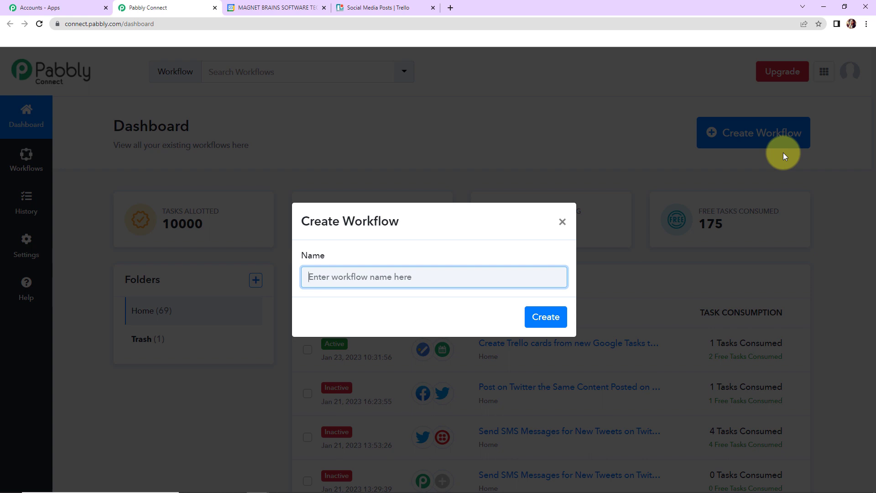
pyautogui.write('Create Trello cards from new Google Tasks tasks')
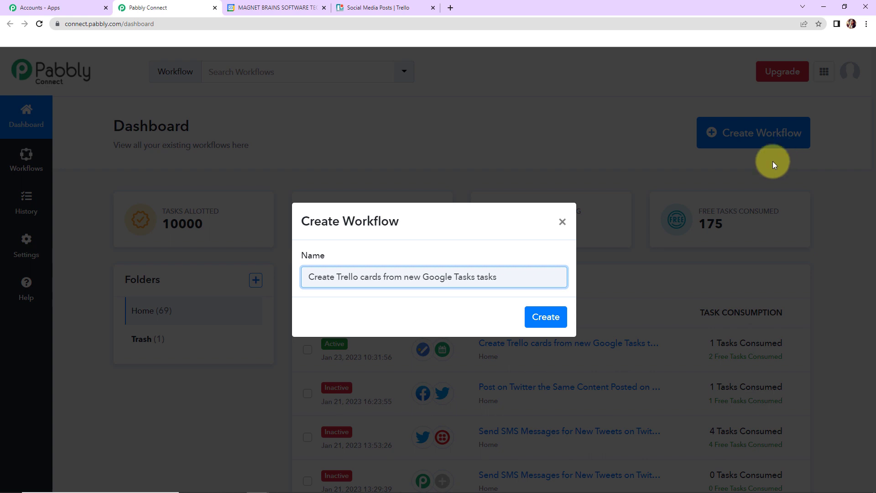
pyautogui.click(546, 318)
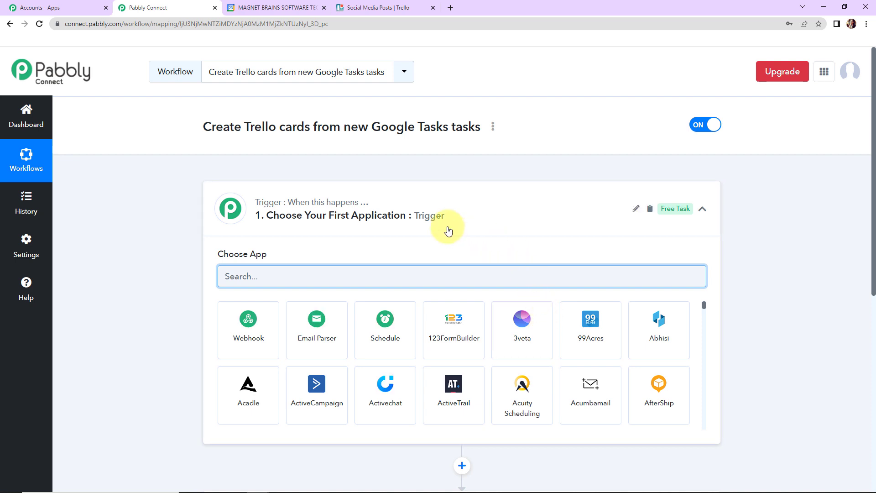
# Set the workflow's trigger application to Google Tasks with the trigger event New Task.
pyautogui.scroll(-2, 449, 231)
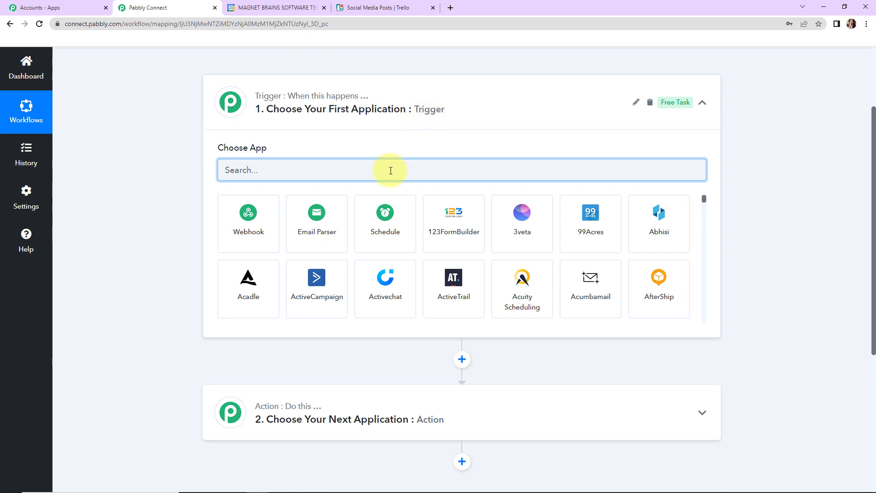
pyautogui.write('Google')
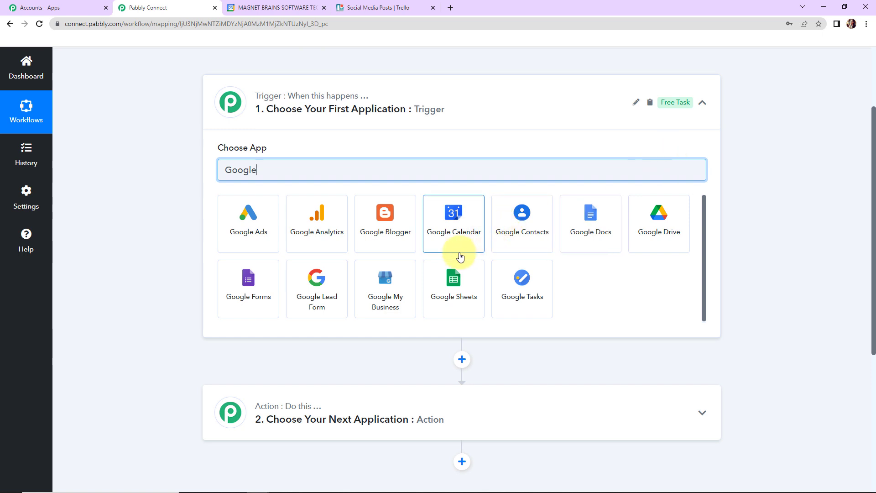
pyautogui.click(502, 289)
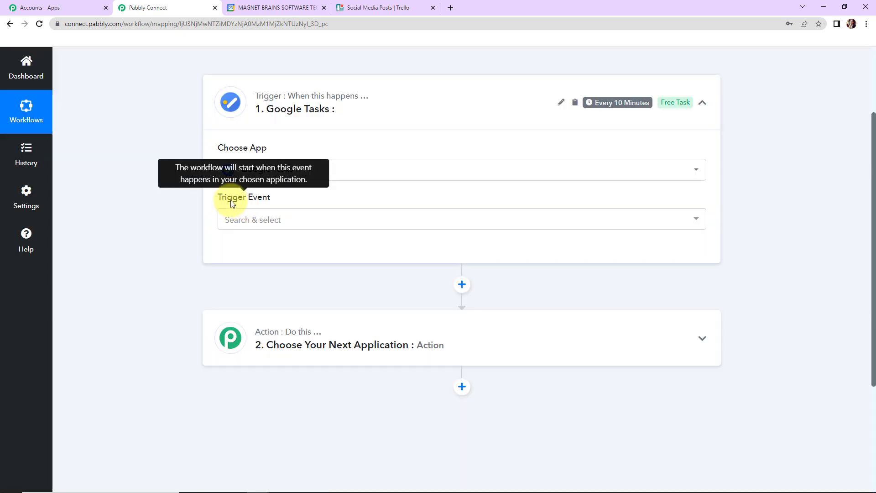
pyautogui.click(237, 224)
pyautogui.click(256, 274)
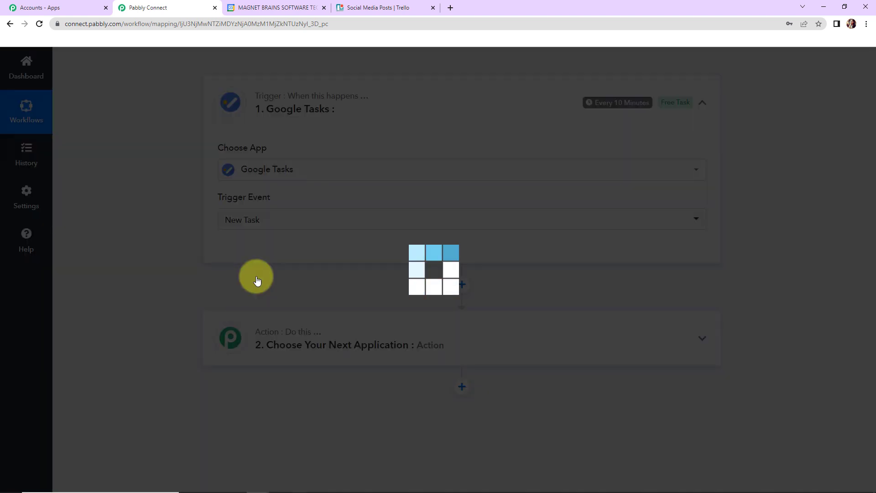
# Connect the Google Tasks trigger through a new connection, signing in with a Google account and allowing access to its tasks.
pyautogui.moveTo(663, 100)
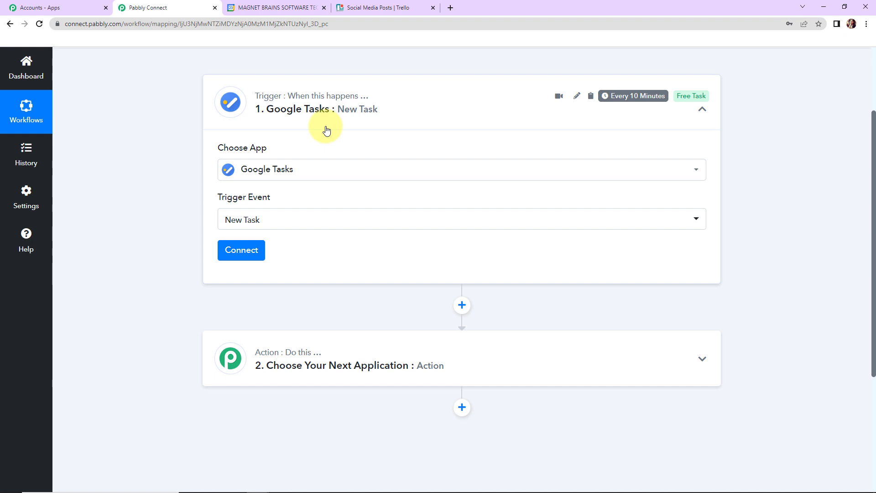
pyautogui.click(252, 251)
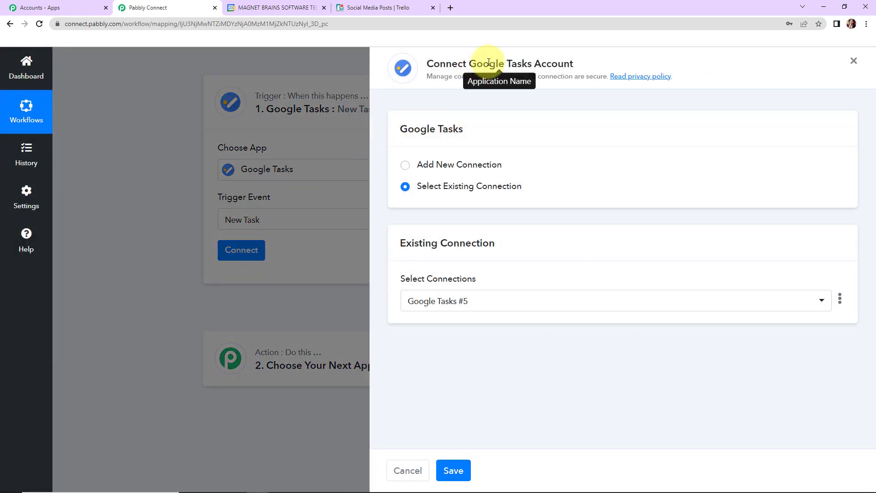
pyautogui.moveTo(471, 64); pyautogui.dragTo(600, 66)
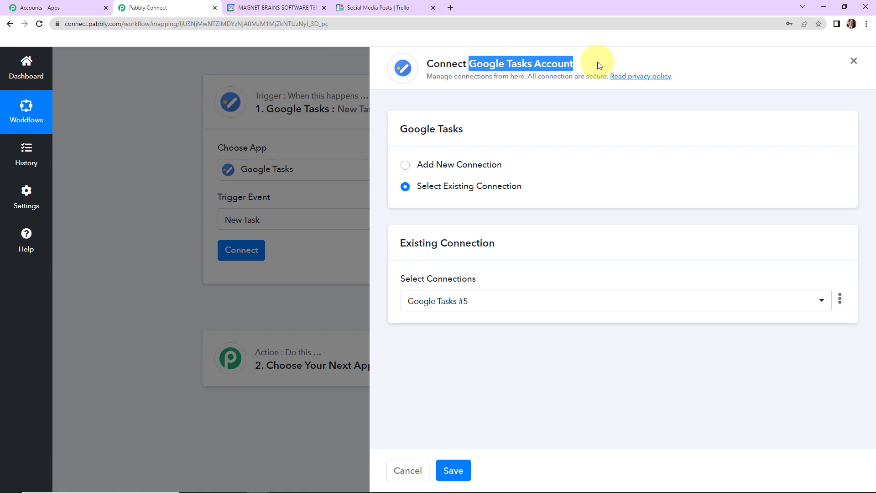
pyautogui.click(406, 168)
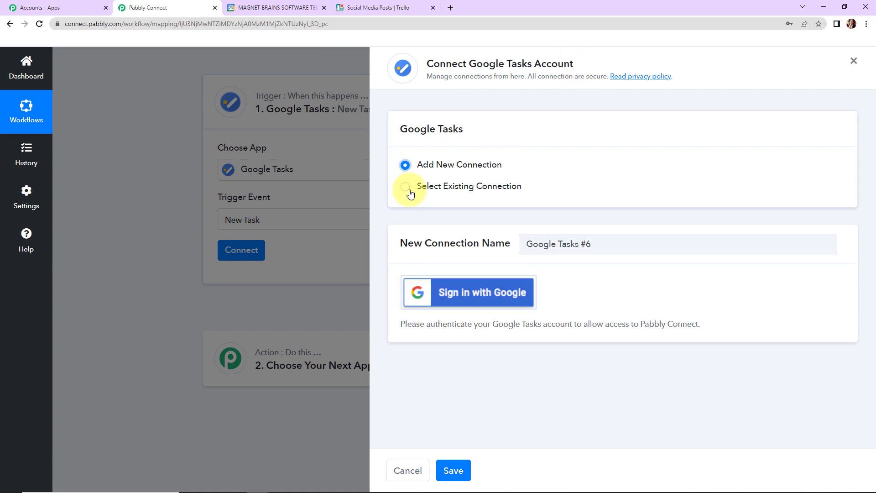
pyautogui.click(464, 279)
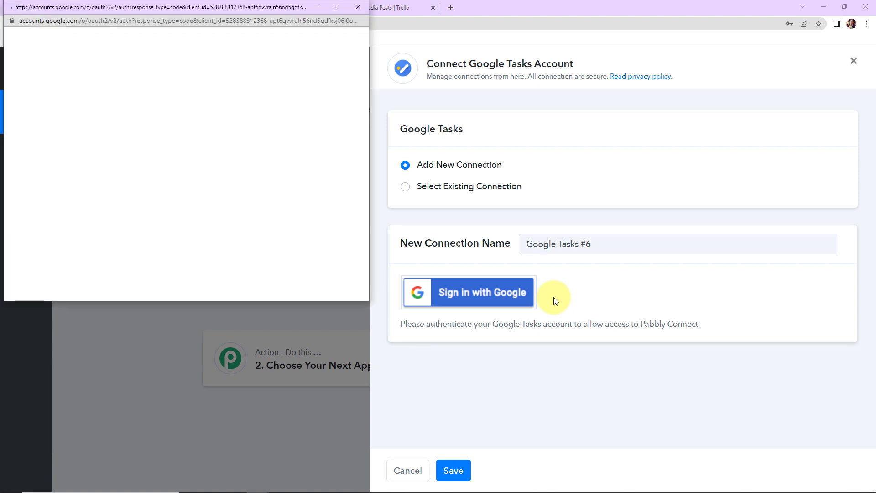
pyautogui.click(202, 249)
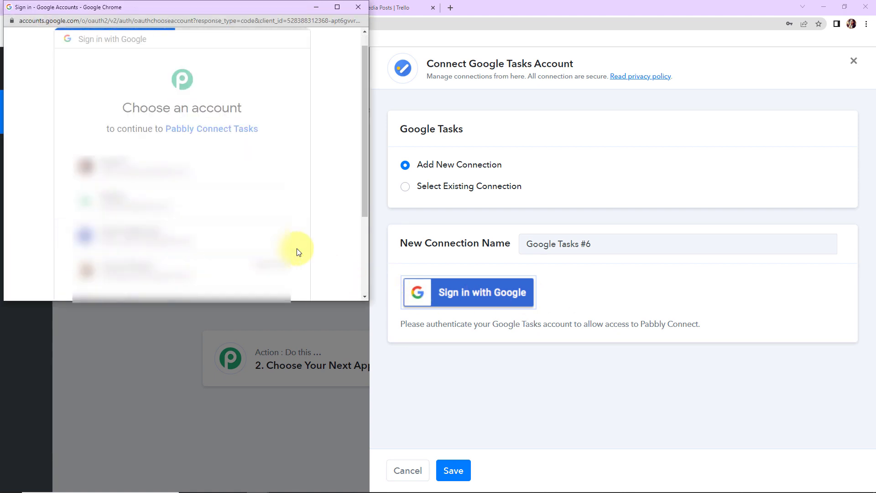
pyautogui.scroll(-3, 297, 250)
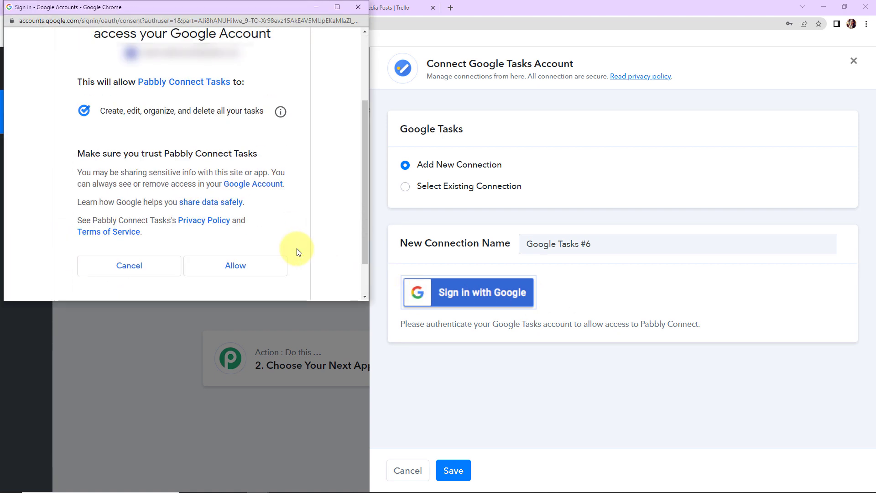
pyautogui.scroll(-1, 297, 252)
pyautogui.click(268, 225)
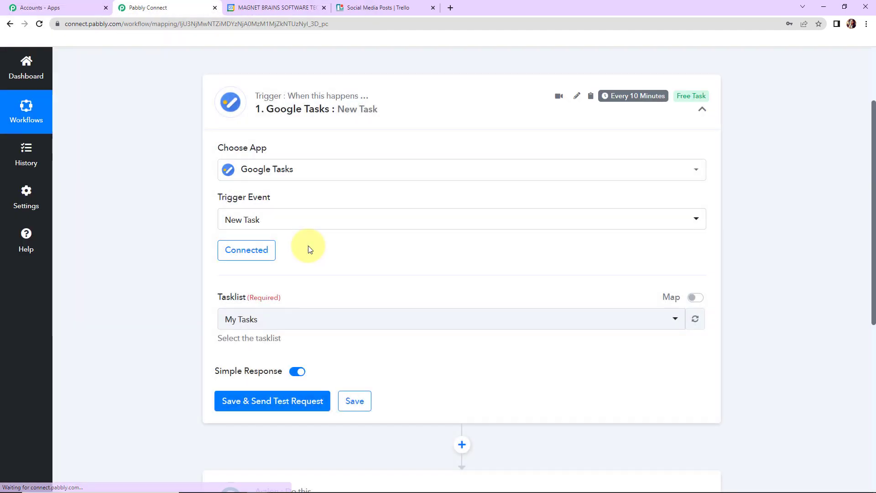
# Switch to Google Calendar, check the available task lists, and add a My Tasks entry titled "New Task" with the details "Convocation Preparation".
pyautogui.scroll(-3, 308, 248)
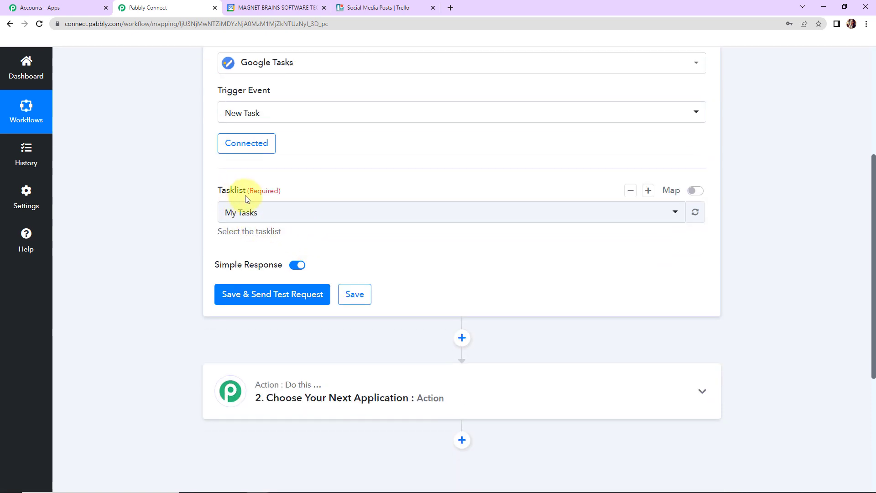
pyautogui.click(276, 7)
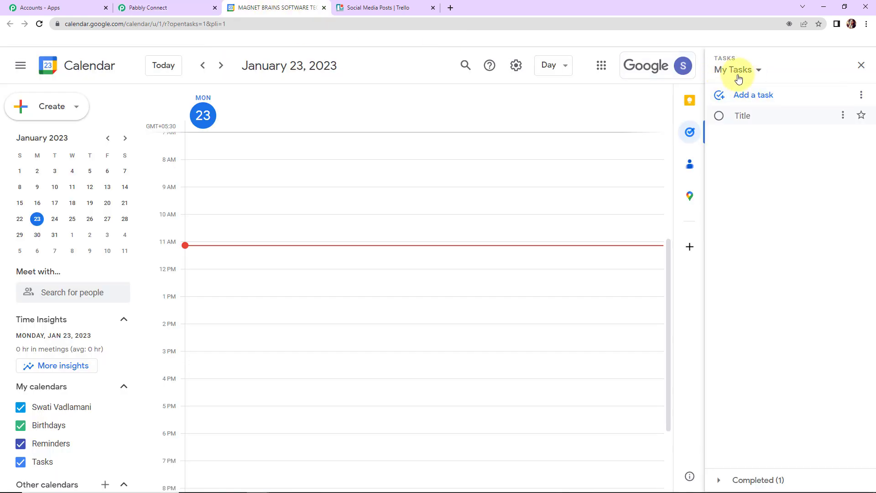
pyautogui.click(757, 74)
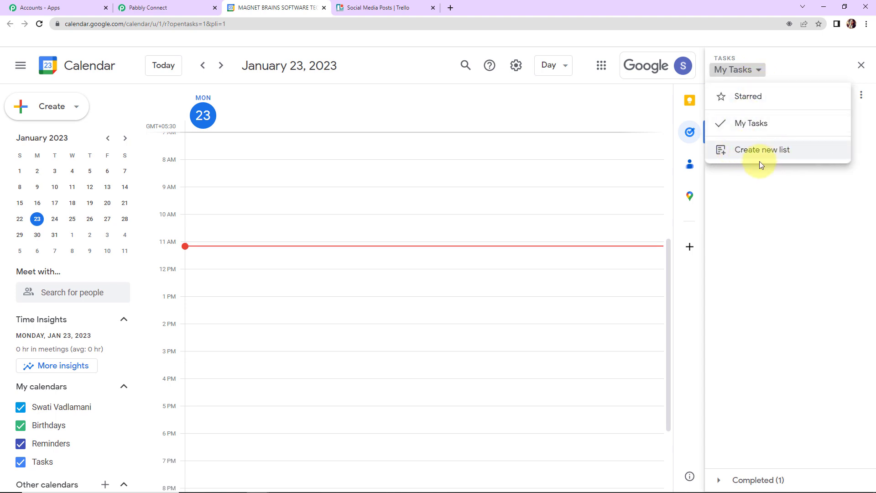
pyautogui.click(184, 9)
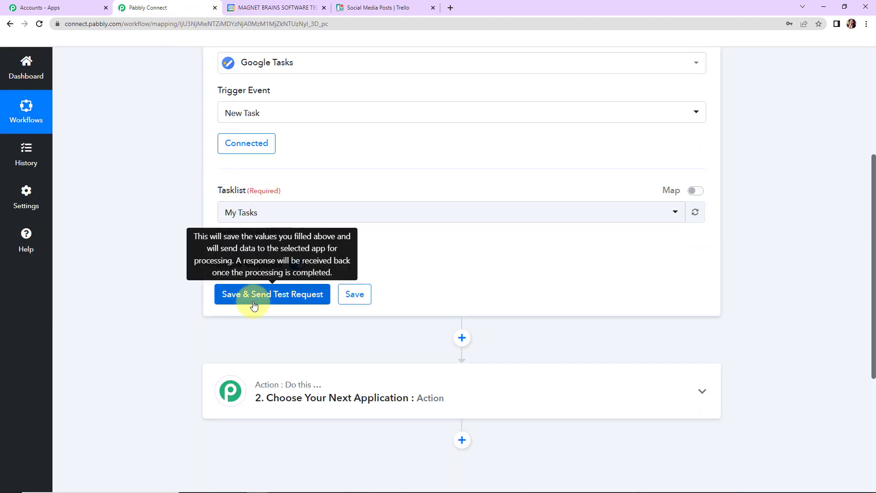
pyautogui.click(266, 9)
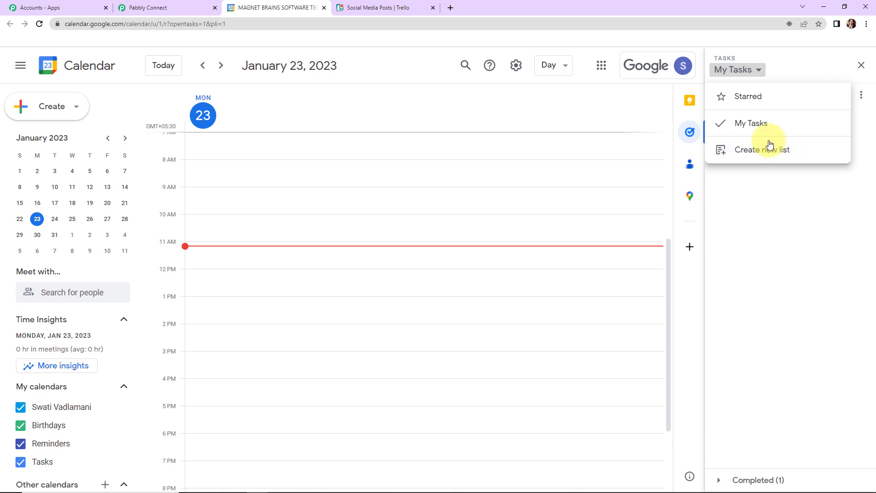
pyautogui.click(772, 240)
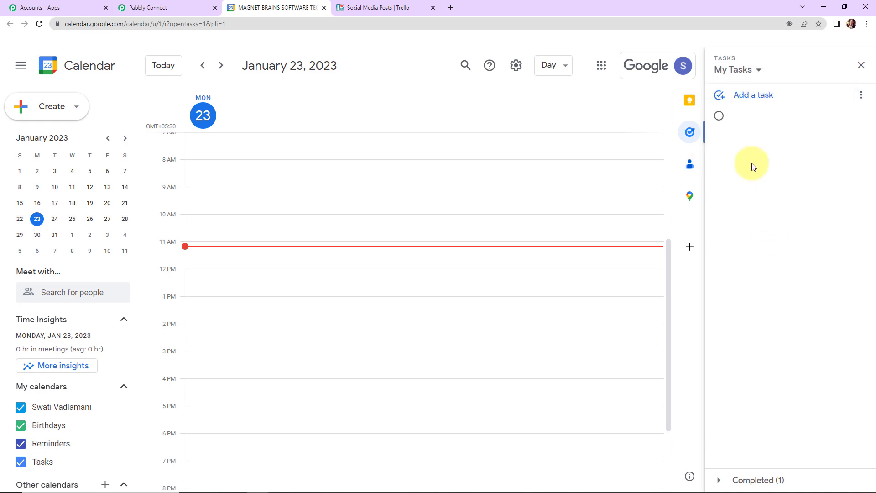
pyautogui.click(747, 96)
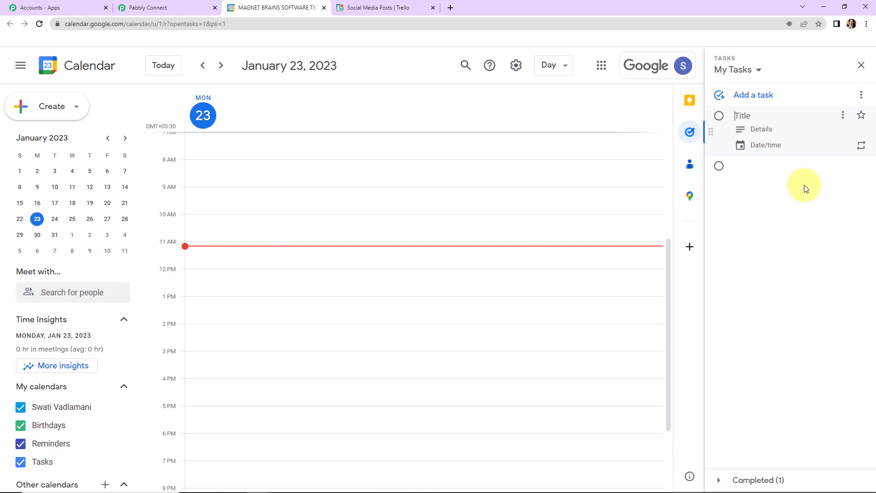
pyautogui.write('New Task')
pyautogui.click(768, 131)
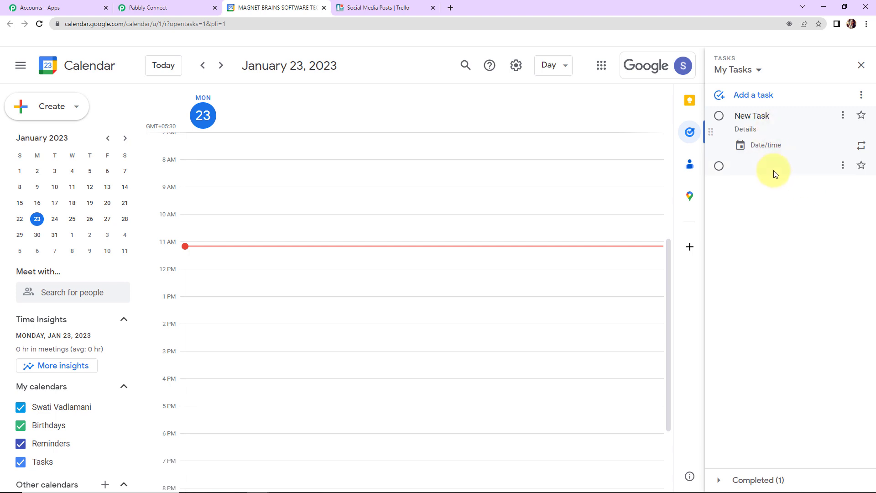
pyautogui.write('Convocation Preparation')
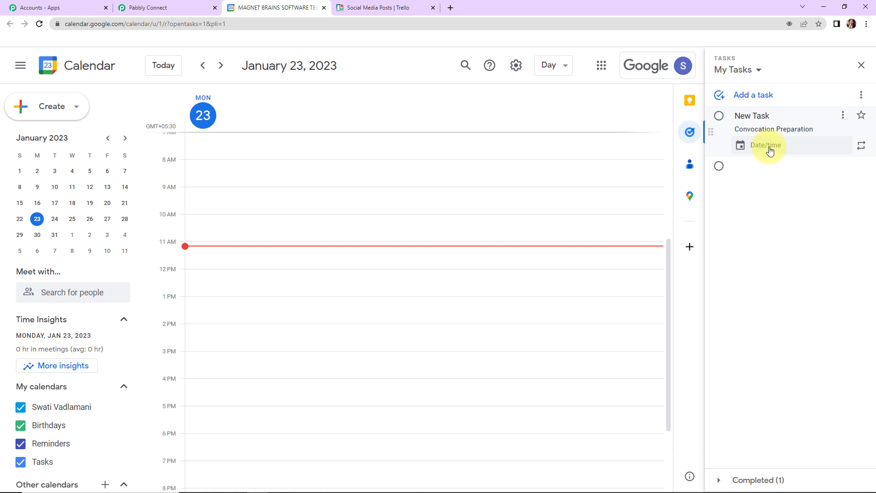
# Set the new task's due date to Thursday, January 26, 2023, without a time.
pyautogui.click(770, 146)
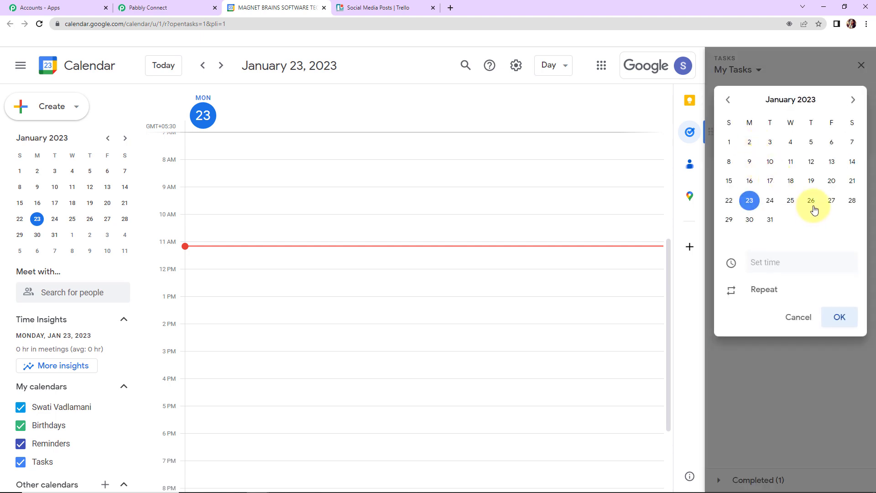
pyautogui.click(812, 201)
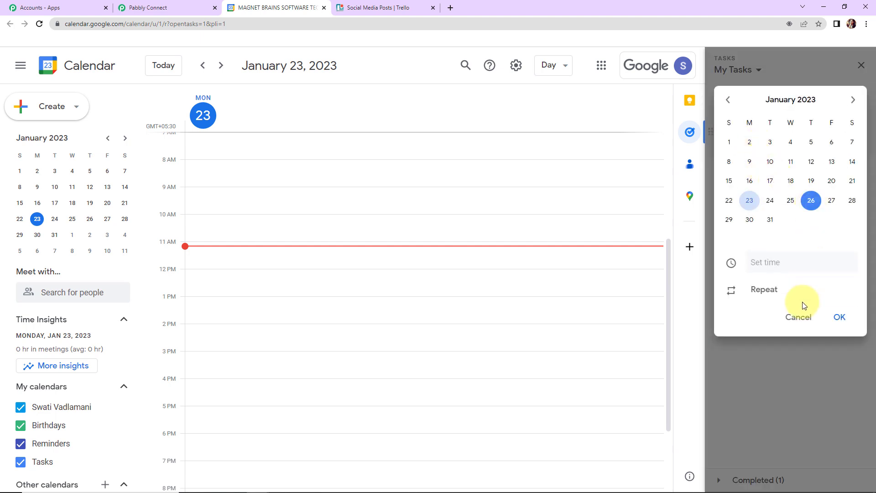
pyautogui.click(839, 319)
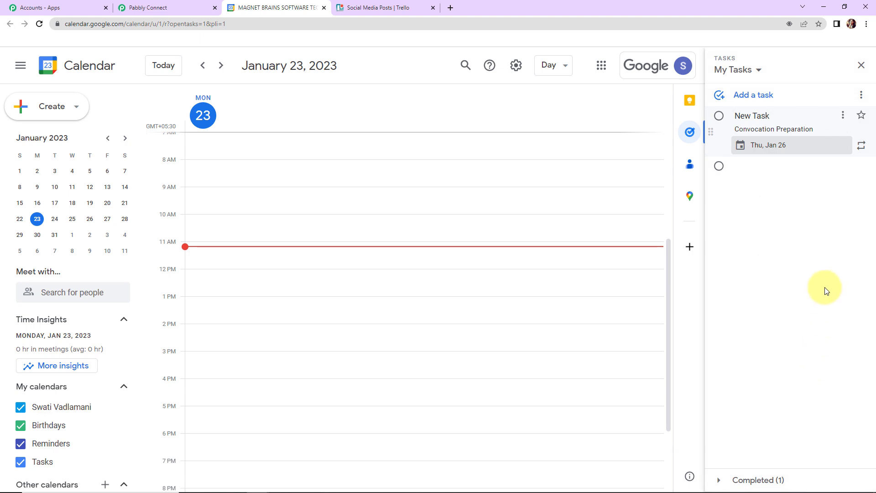
# Back in Pabbly Connect, save the Google Tasks trigger with a test request and review the updated, title and due values in the response.
pyautogui.click(150, 9)
pyautogui.click(251, 295)
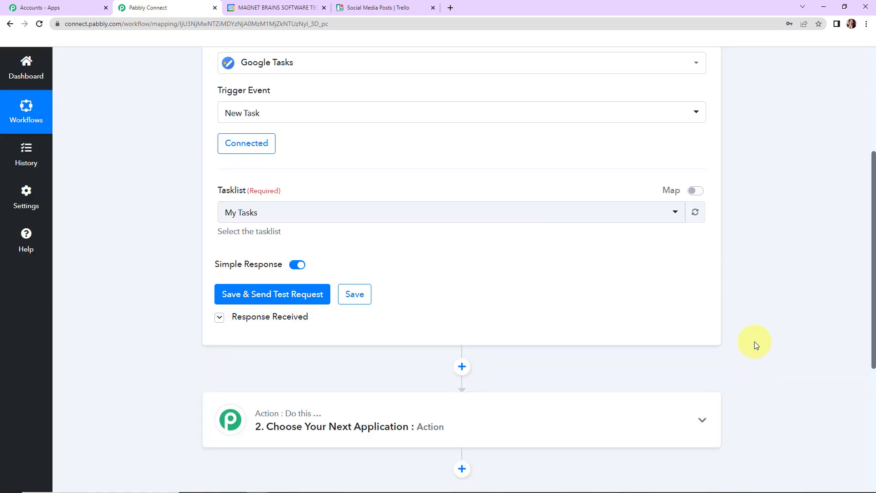
pyautogui.scroll(-5, 754, 341)
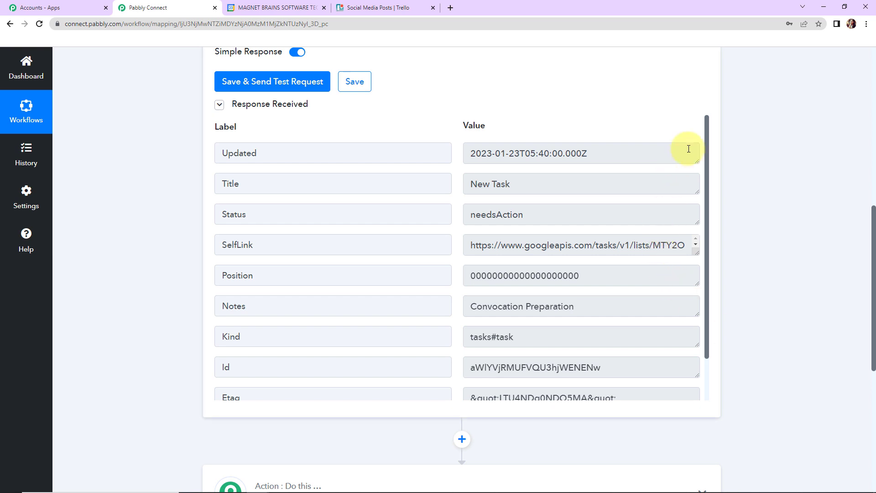
pyautogui.moveTo(707, 133); pyautogui.dragTo(708, 135)
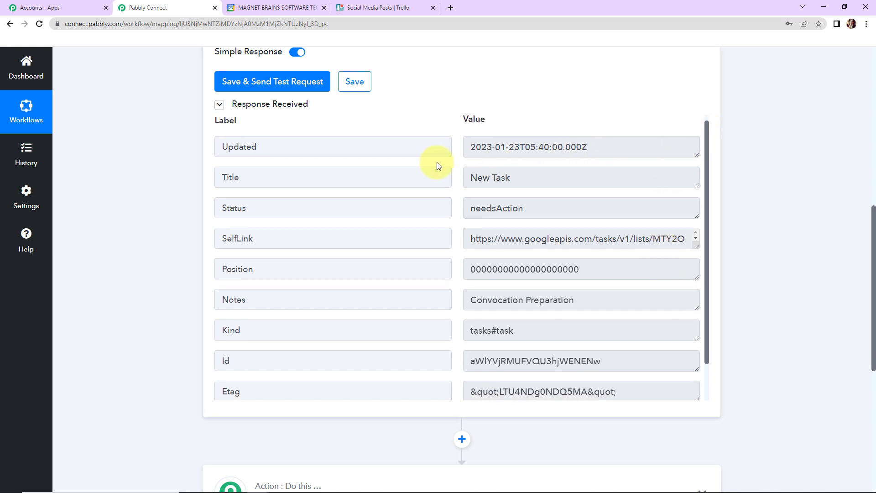
pyautogui.moveTo(465, 147); pyautogui.dragTo(631, 146)
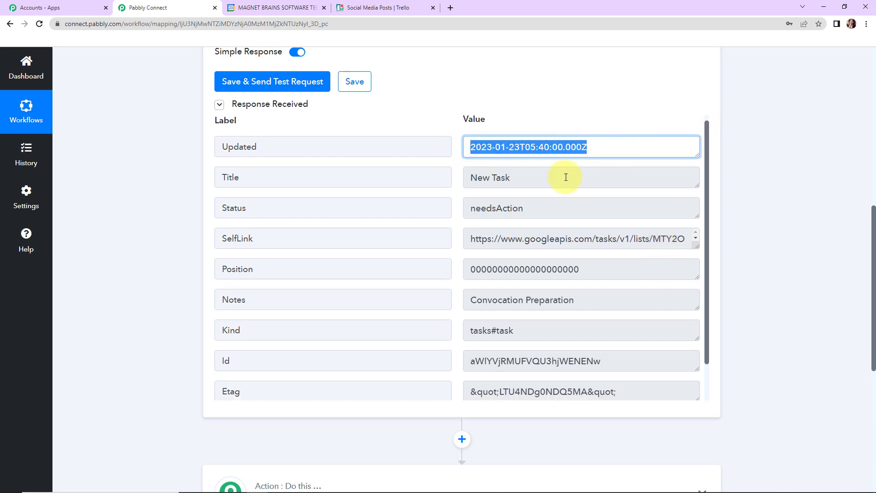
pyautogui.moveTo(470, 177); pyautogui.dragTo(527, 177)
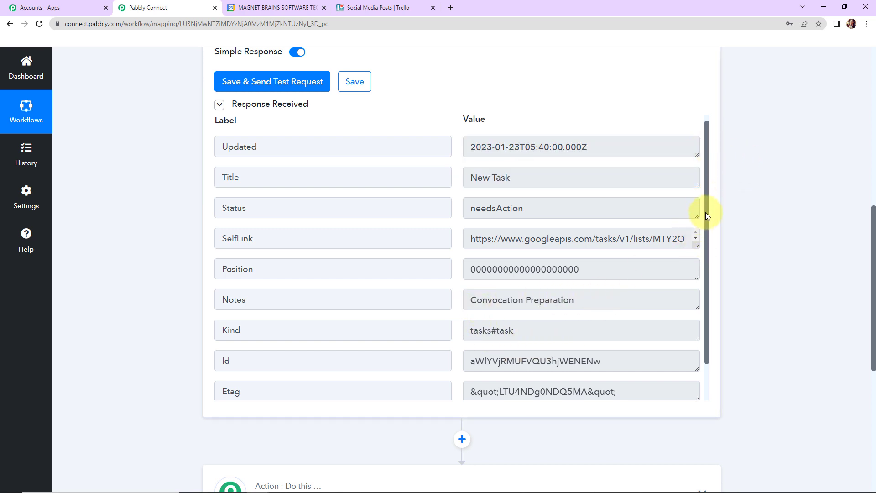
pyautogui.moveTo(706, 212); pyautogui.dragTo(718, 254)
pyautogui.click(472, 380)
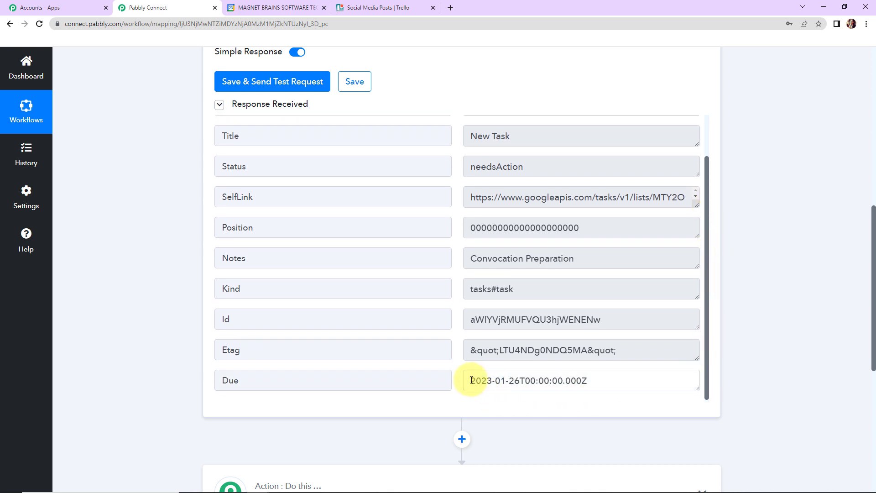
# Set the workflow's action app to Trello with the event "Create a Card (With Plain Text type Description)".
pyautogui.moveTo(471, 381); pyautogui.dragTo(614, 386)
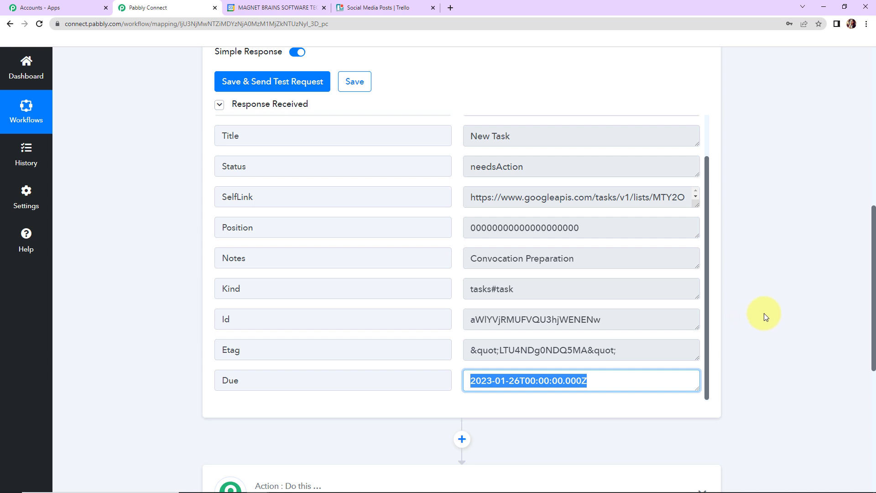
pyautogui.scroll(-5, 764, 313)
pyautogui.click(360, 307)
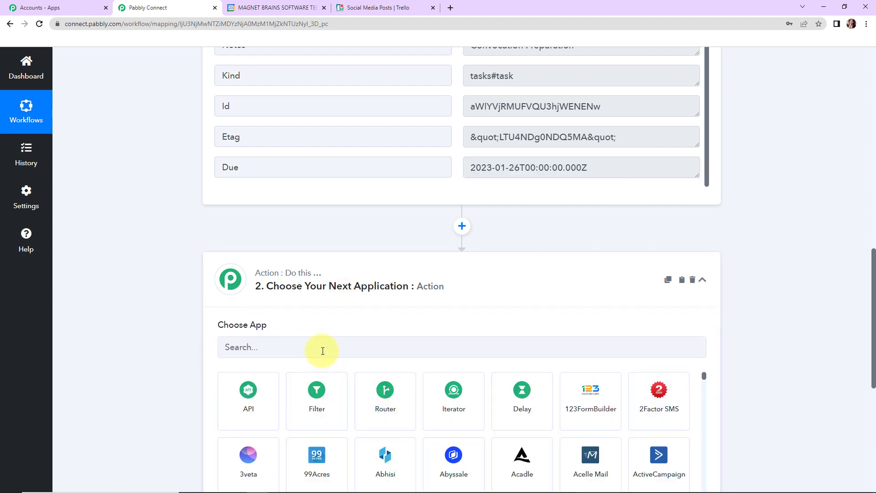
pyautogui.click(323, 350)
pyautogui.write('trello')
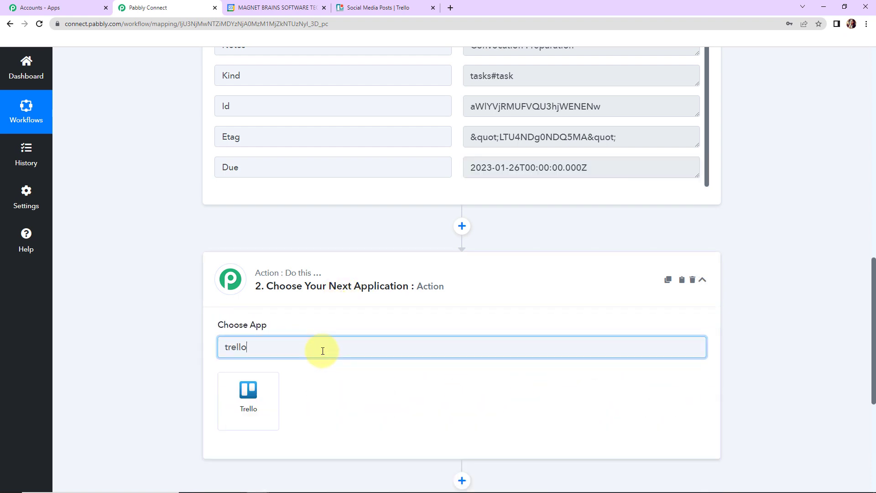
pyautogui.click(255, 400)
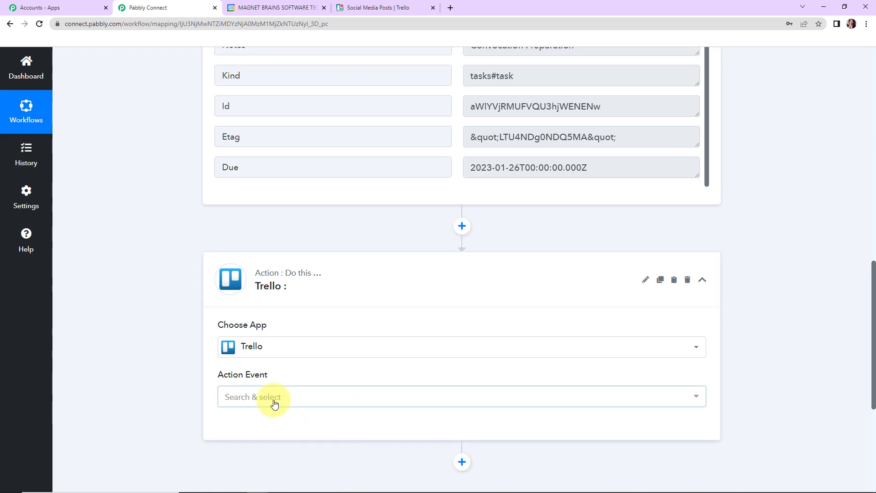
pyautogui.click(274, 400)
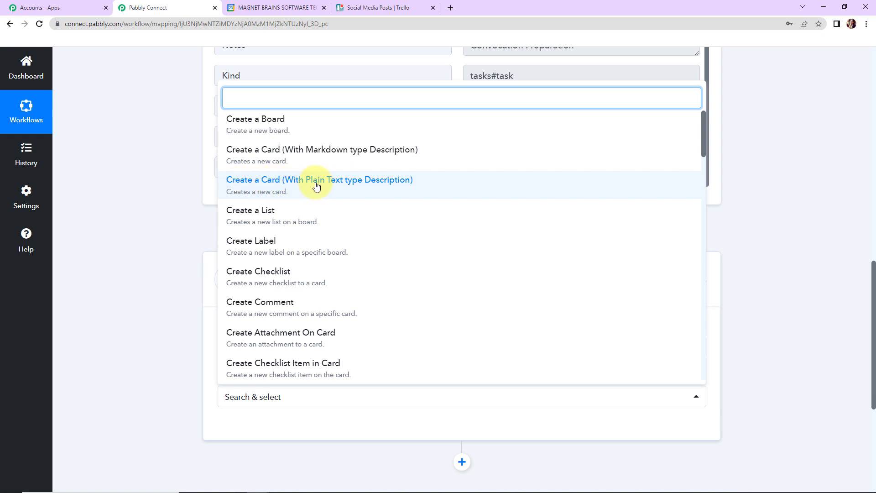
pyautogui.click(409, 185)
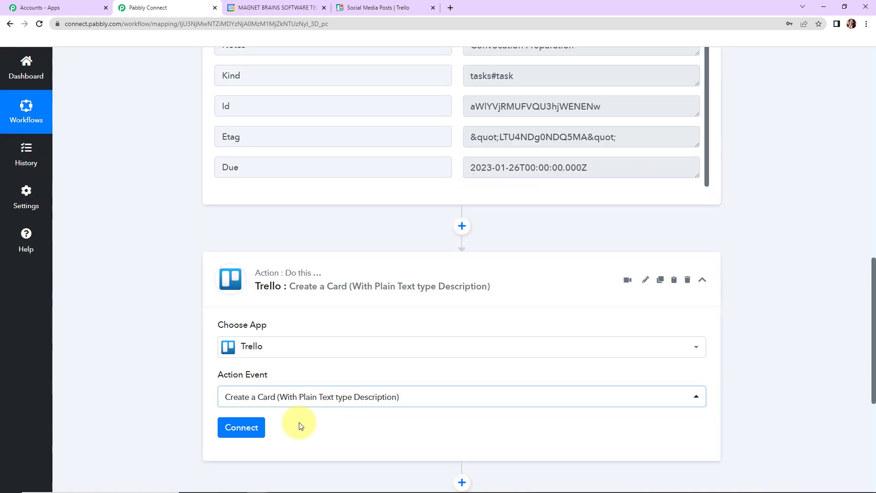
# Start adding a new Trello connection for the action and open Trello's developer page that provides the API key and token.
pyautogui.click(241, 427)
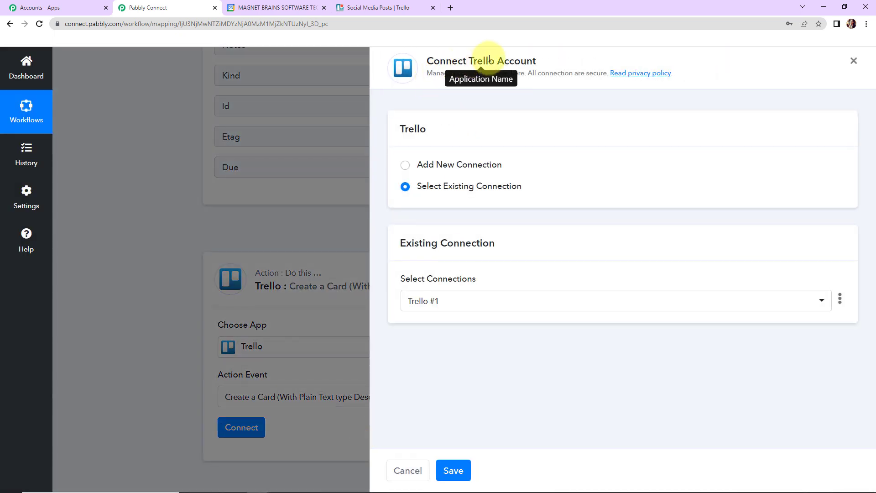
pyautogui.moveTo(468, 61); pyautogui.dragTo(562, 61)
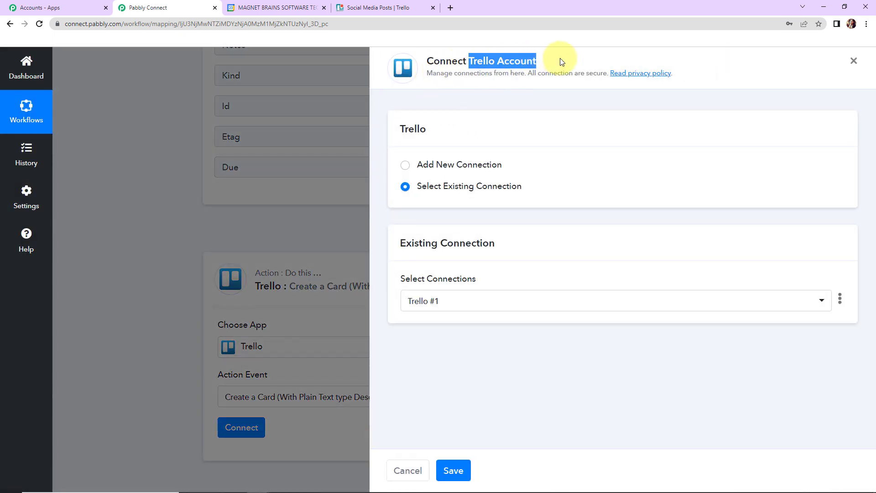
pyautogui.click(406, 165)
pyautogui.scroll(-2, 607, 262)
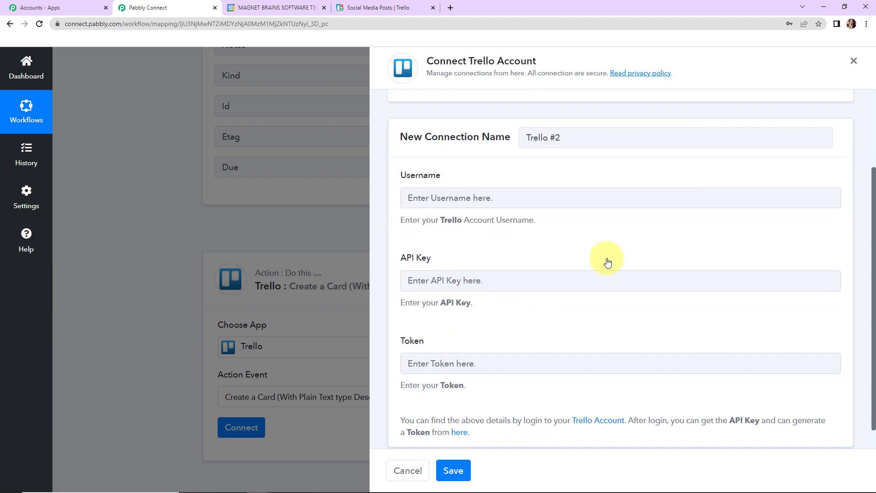
pyautogui.scroll(-1, 586, 249)
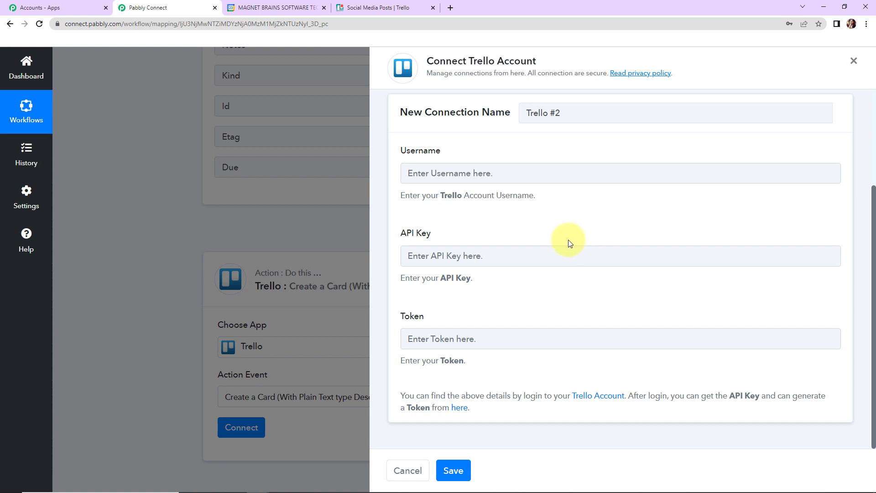
pyautogui.click(457, 412)
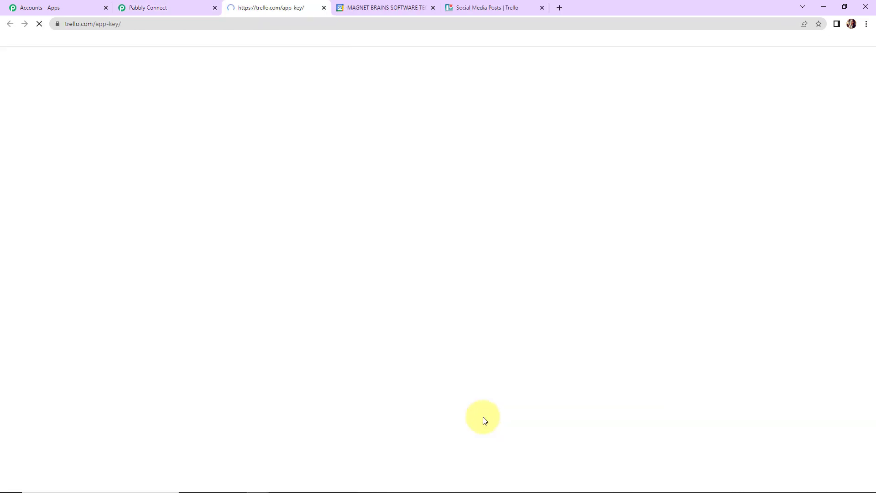
# Copy the personal key from Trello's Developer API Keys page into the API Key field of the new Pabbly Connect connection.
pyautogui.scroll(-2, 489, 381)
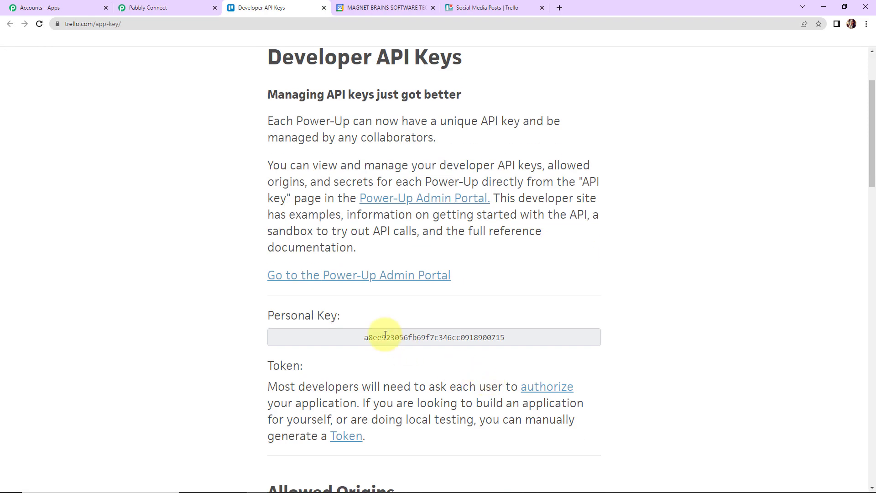
pyautogui.moveTo(366, 337); pyautogui.dragTo(524, 336)
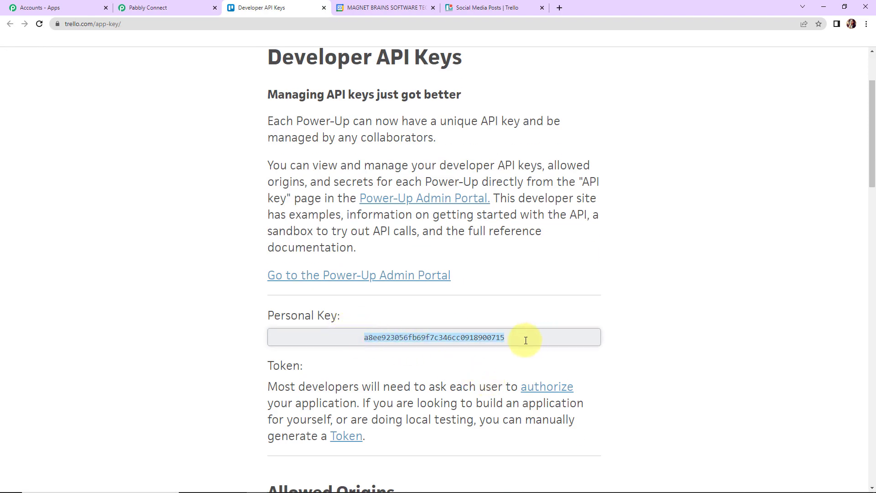
pyautogui.rightClick(491, 338)
pyautogui.click(522, 345)
pyautogui.click(156, 12)
pyautogui.click(442, 250)
pyautogui.hotkey('ctrl', 'v')
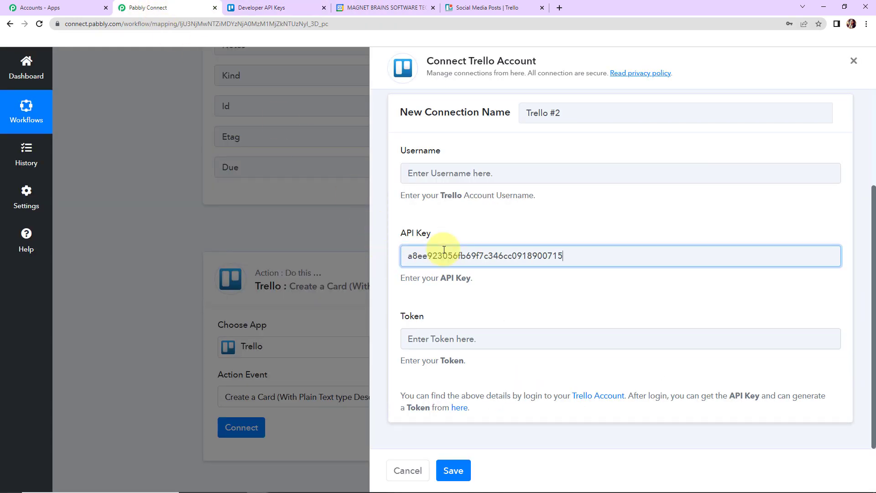
# Open Trello's token authorization page and copy the account username shown there into the Username field of the Pabbly Connect connection.
pyautogui.click(283, 7)
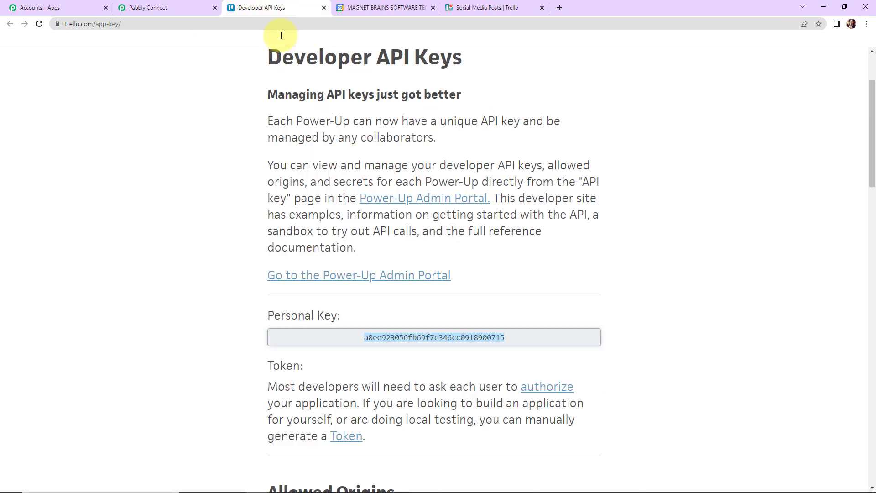
pyautogui.scroll(-5, 418, 274)
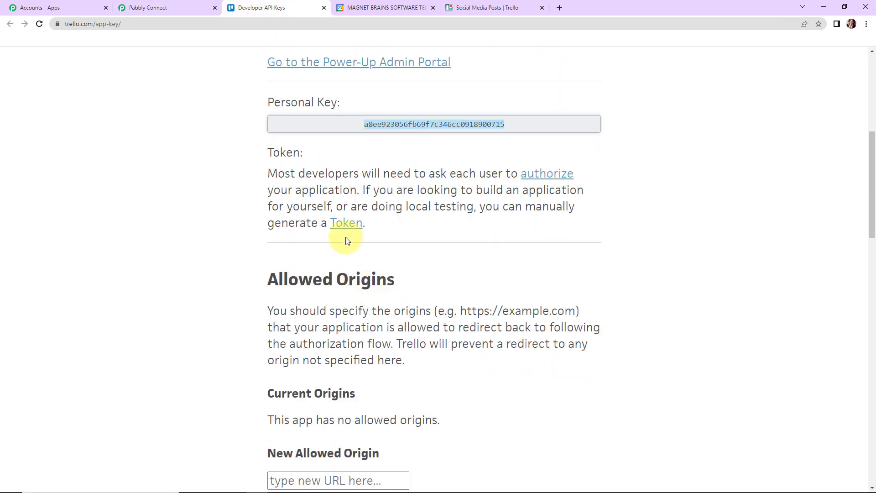
pyautogui.click(346, 223)
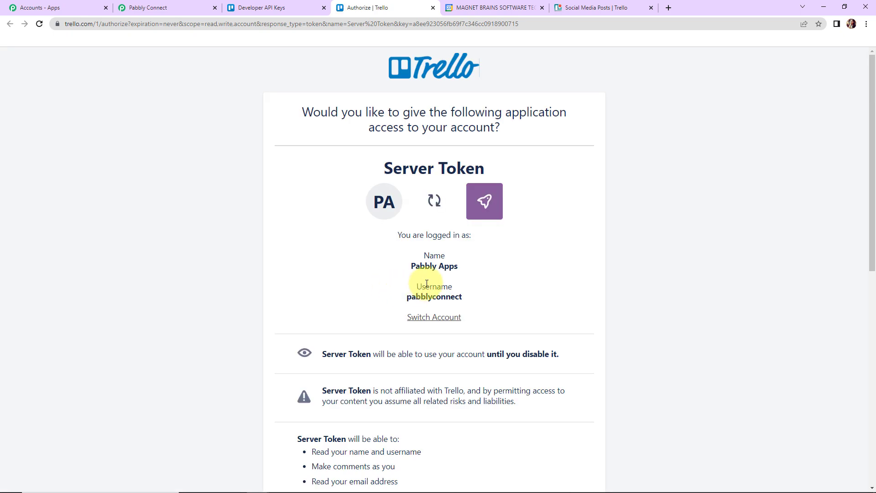
pyautogui.moveTo(406, 296); pyautogui.dragTo(485, 297)
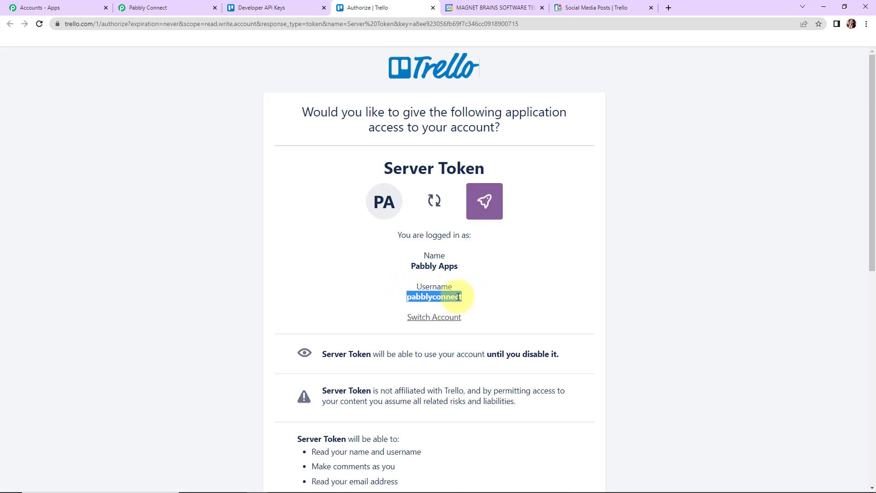
pyautogui.rightClick(461, 299)
pyautogui.click(479, 304)
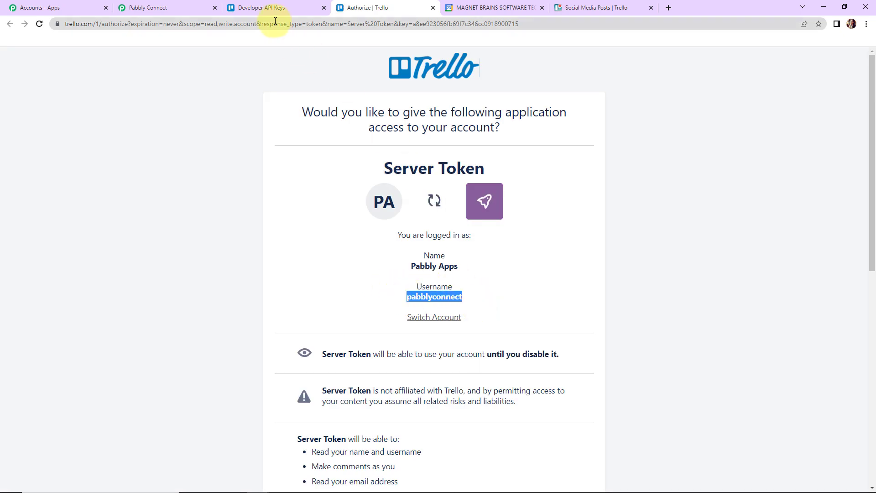
pyautogui.click(188, 8)
pyautogui.click(419, 172)
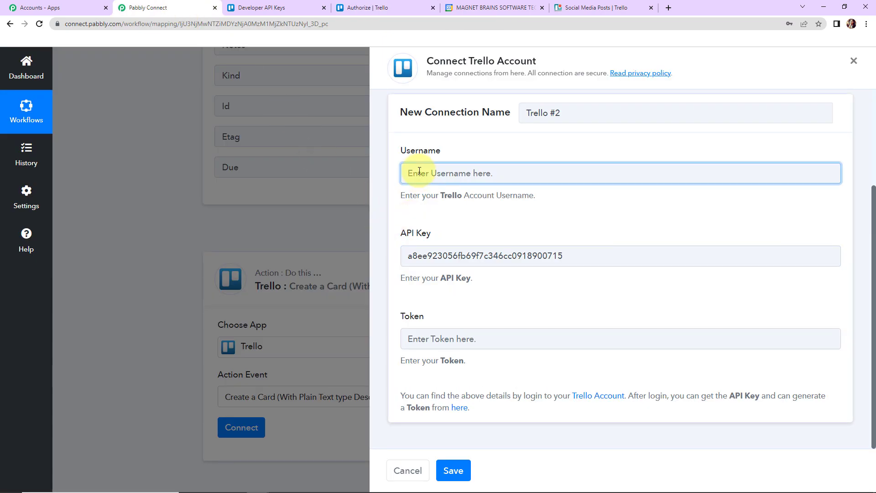
pyautogui.hotkey('ctrl', 'v')
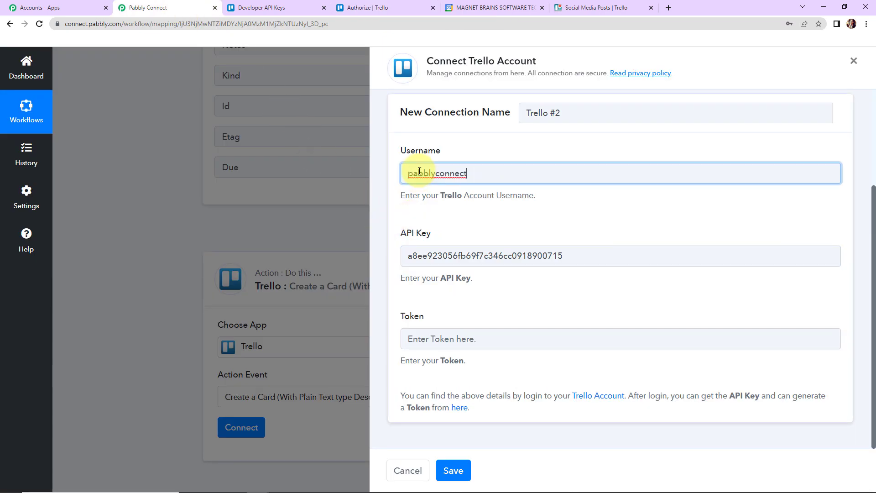
# Back on the Trello authorization page, allow Server Token to access the account.
pyautogui.click(352, 6)
pyautogui.scroll(-10, 456, 293)
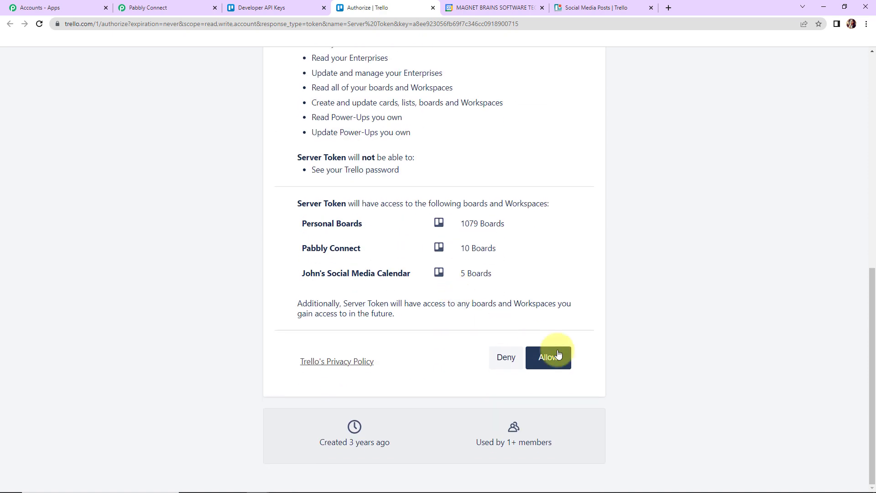
pyautogui.click(558, 356)
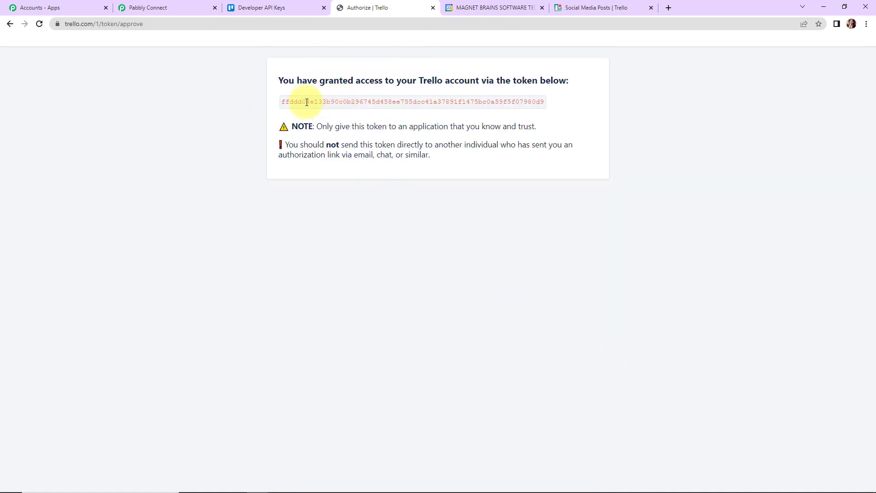
# Copy the generated Trello token into the Token field of the Pabbly Connect connection and save the connection.
pyautogui.moveTo(281, 102); pyautogui.dragTo(546, 111)
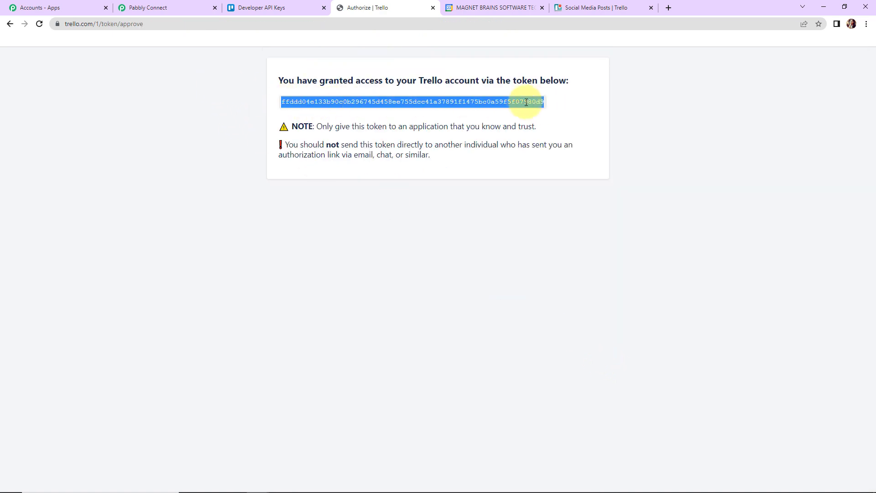
pyautogui.rightClick(530, 102)
pyautogui.click(533, 111)
pyautogui.click(146, 11)
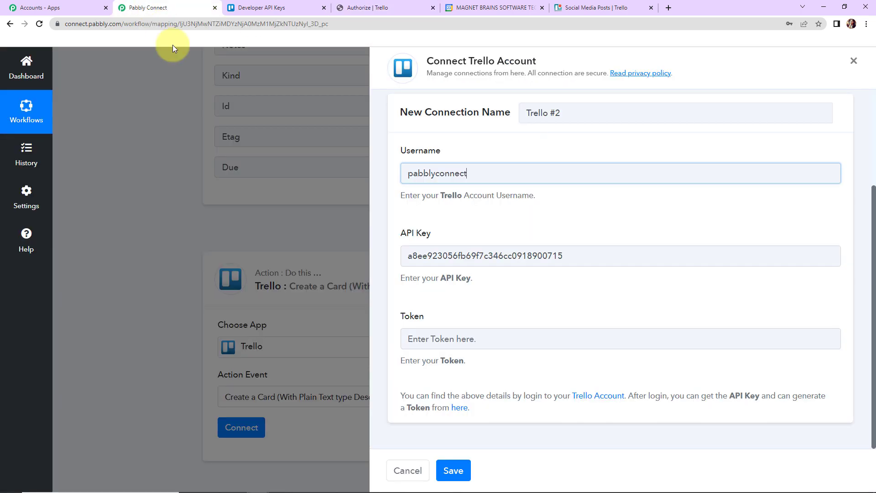
pyautogui.click(443, 339)
pyautogui.hotkey('ctrl', 'v')
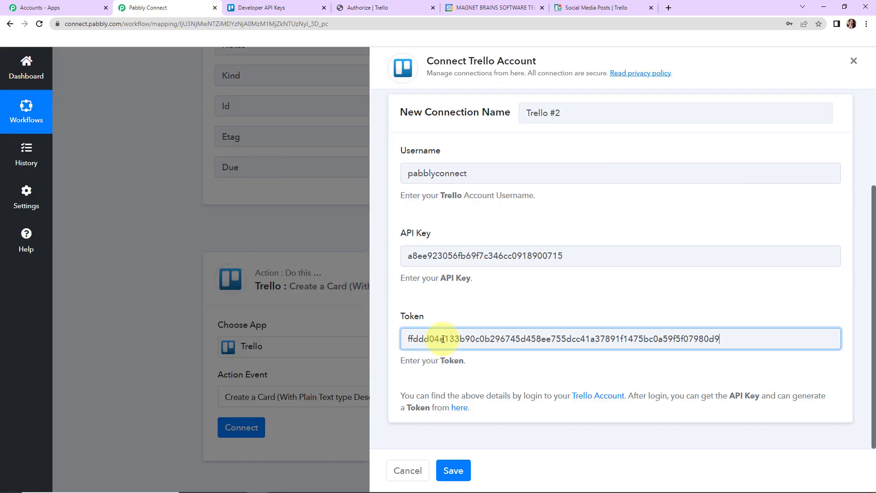
pyautogui.click(452, 471)
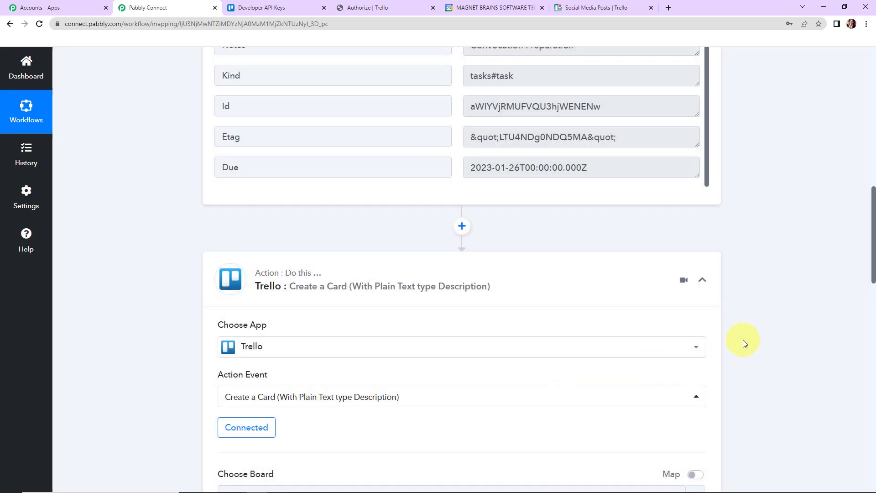
# Check the action's board and list fields, and examine the workspace's boards and the Social Media Posts board's lists in Trello.
pyautogui.scroll(-2, 743, 339)
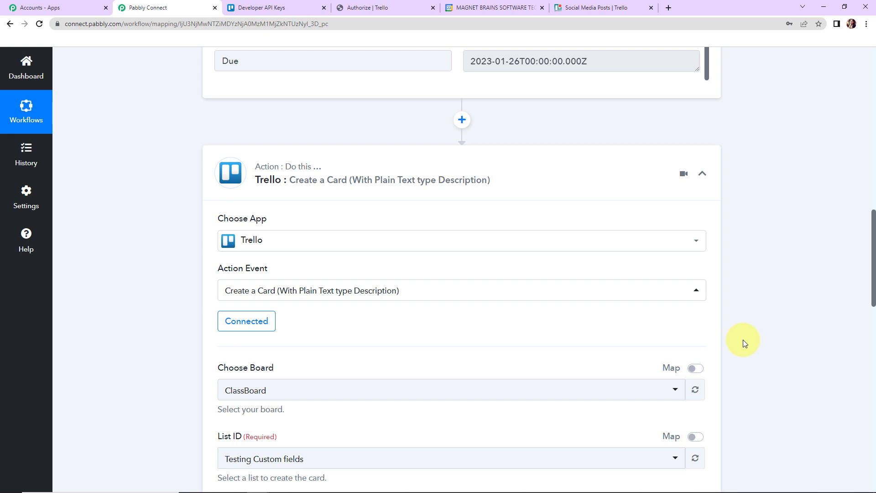
pyautogui.scroll(-4, 743, 339)
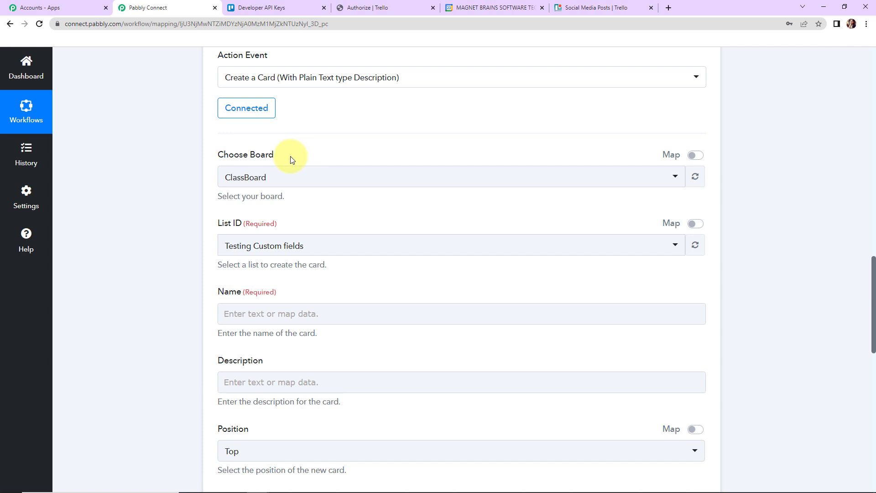
pyautogui.click(596, 9)
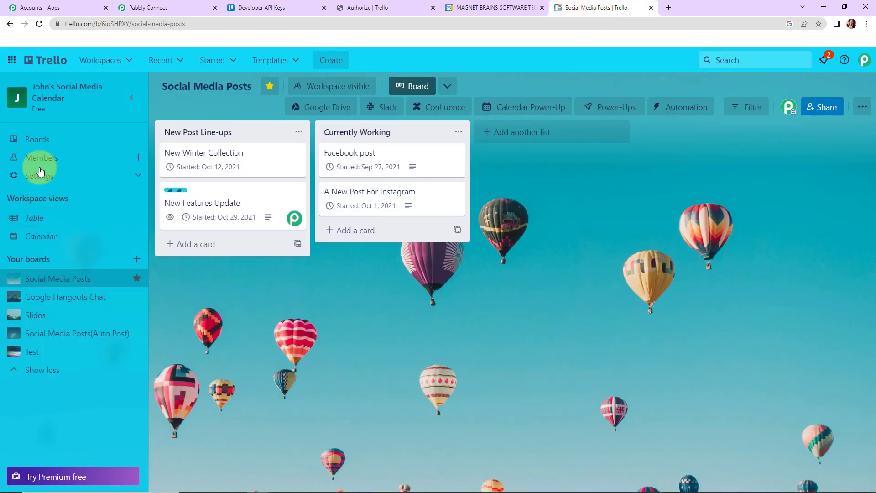
pyautogui.click(39, 140)
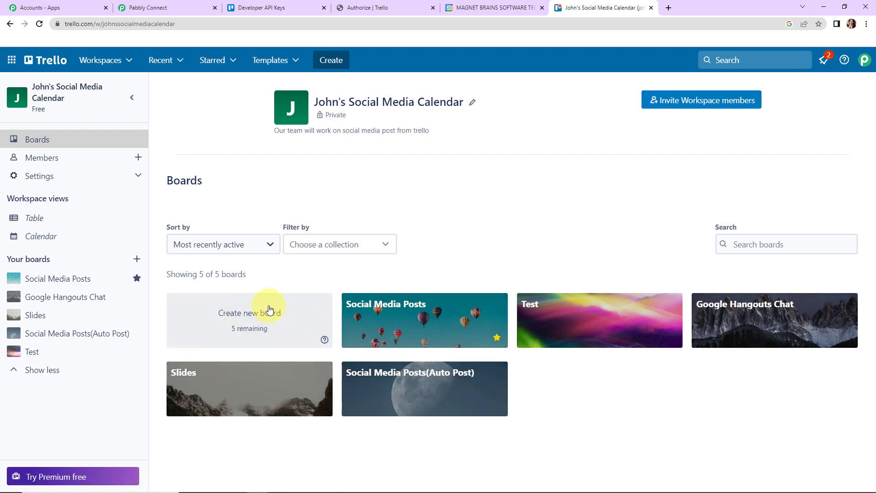
pyautogui.click(402, 326)
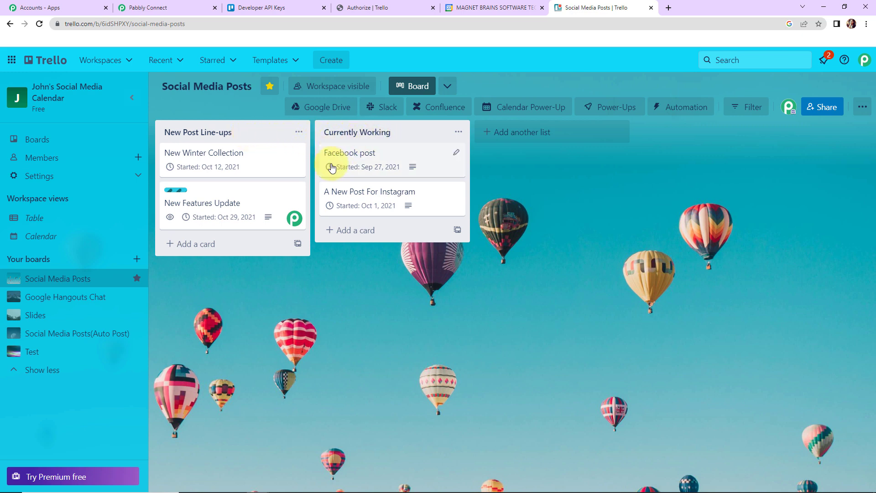
# Back in Pabbly Connect, choose Social Media Posts as the board for the new Trello card.
pyautogui.click(166, 7)
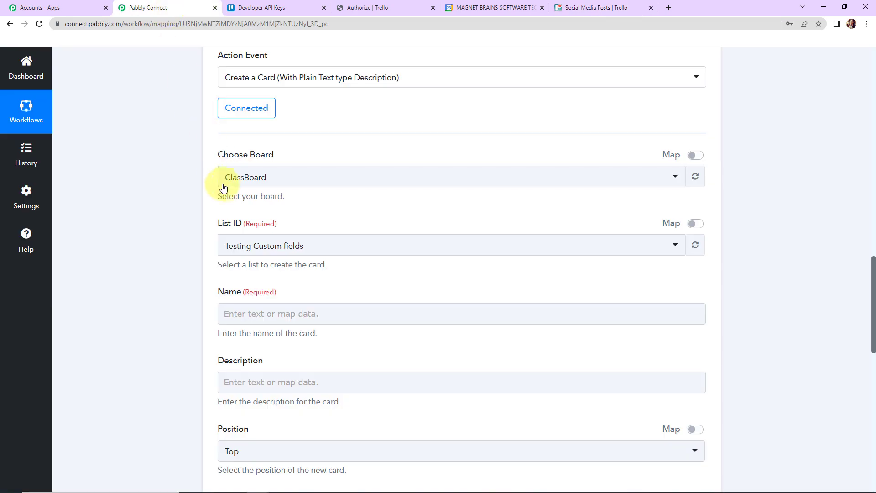
pyautogui.click(271, 183)
pyautogui.write('socia')
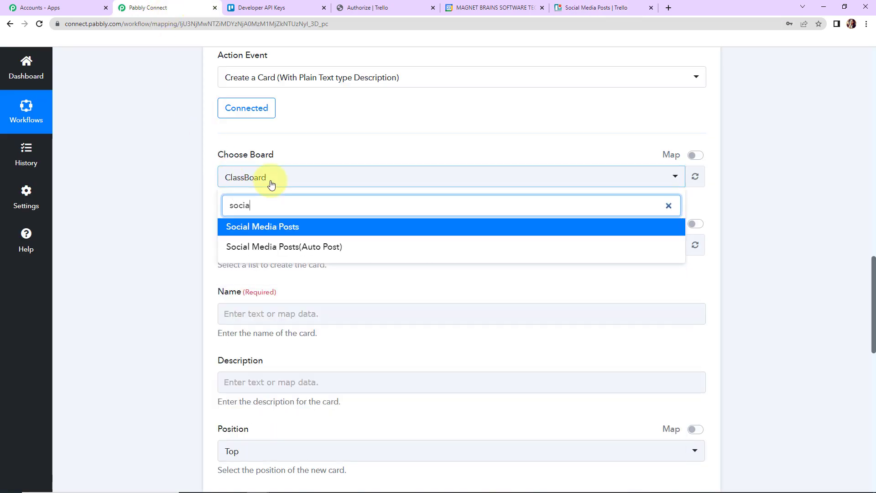
pyautogui.click(268, 228)
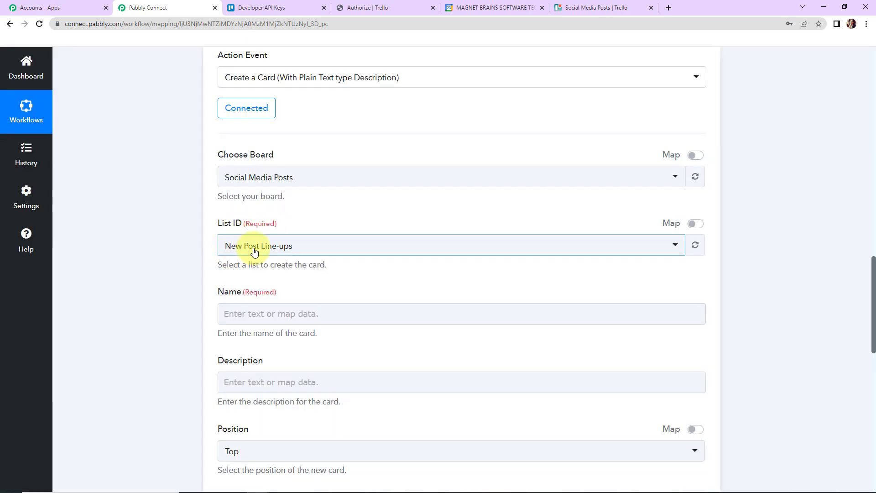
# Map the Trello card's Name to the Title value from the Google Tasks New Task step.
pyautogui.scroll(-2, 291, 252)
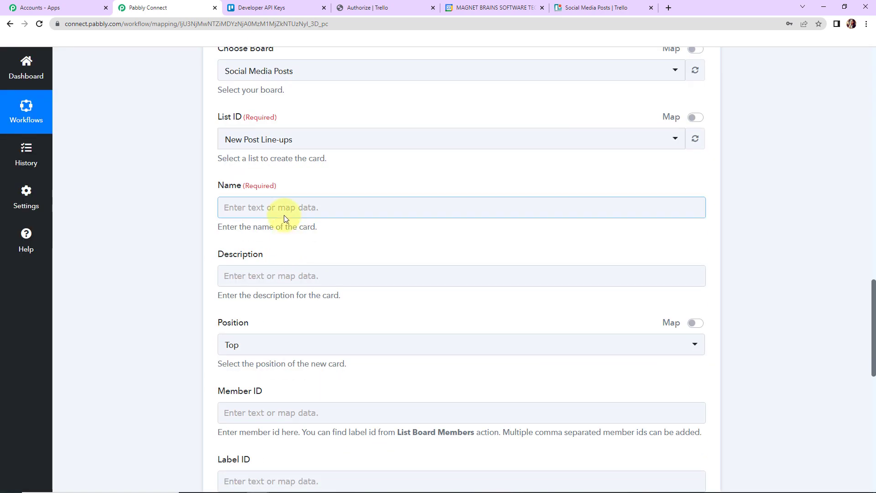
pyautogui.click(257, 207)
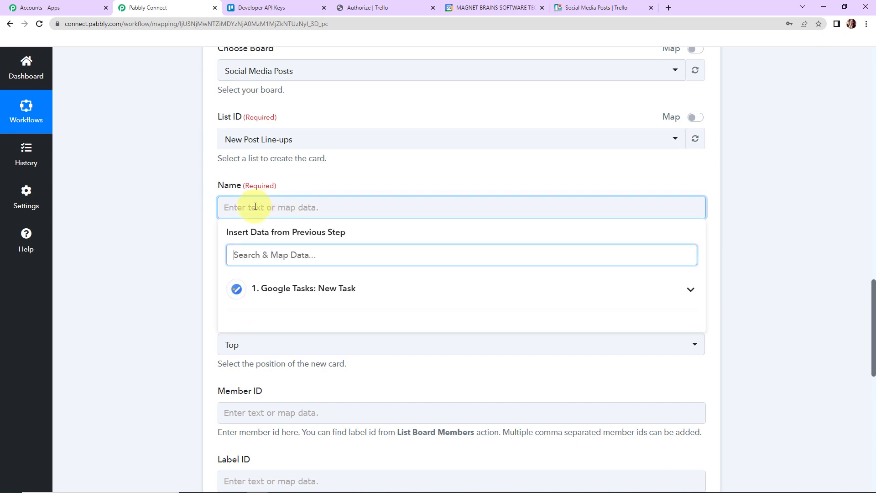
pyautogui.click(271, 297)
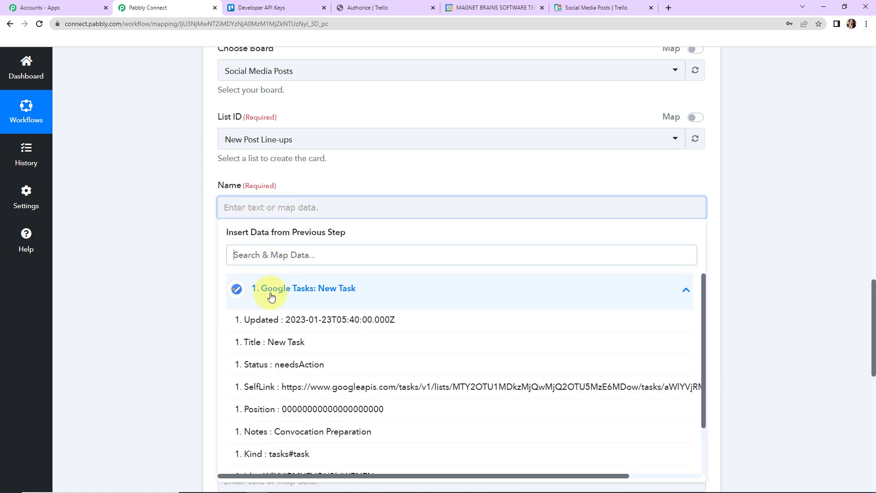
pyautogui.click(284, 343)
pyautogui.click(132, 313)
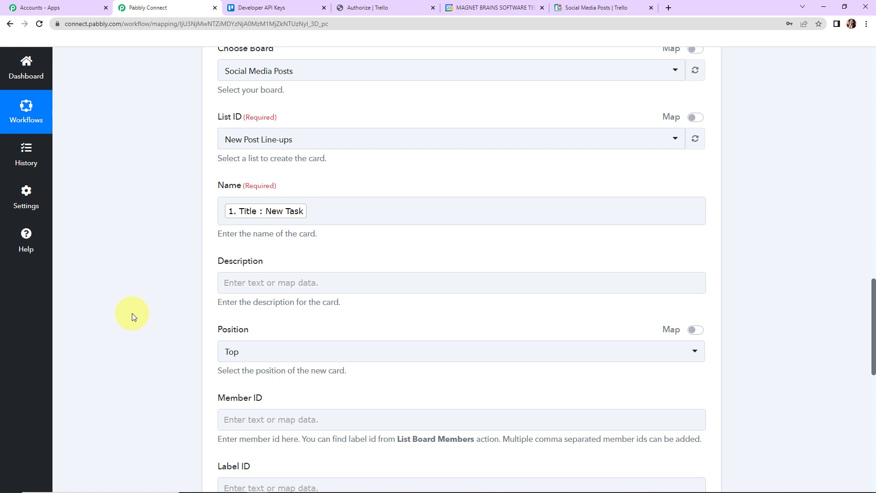
# Map the Trello card's Description to the Notes value from the Google Tasks New Task step.
pyautogui.click(223, 282)
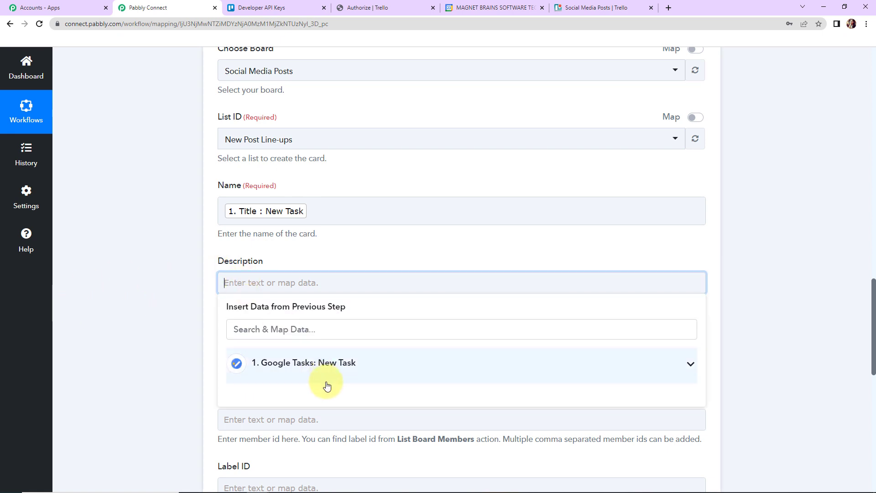
pyautogui.click(327, 383)
pyautogui.scroll(-3, 333, 409)
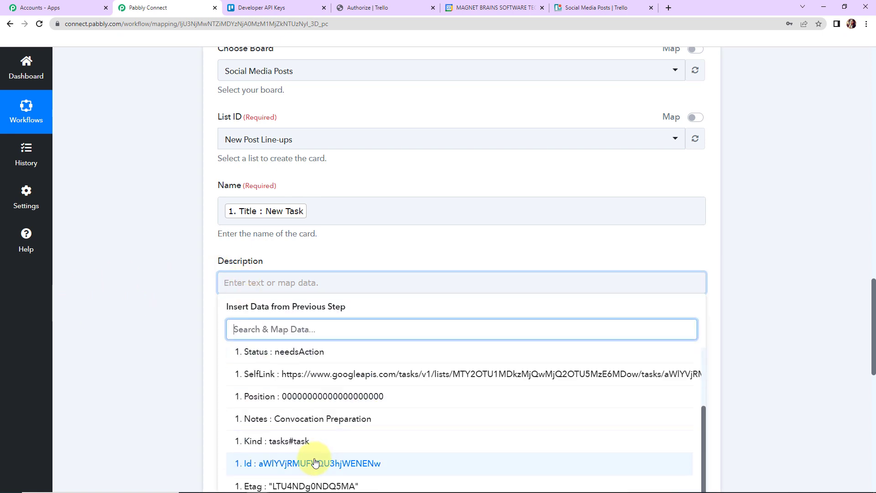
pyautogui.click(324, 419)
pyautogui.click(176, 317)
# Check the card's Due Date format hint, and insert a Date/Time Formatter action between the Google Tasks trigger and the Trello action.
pyautogui.scroll(-5, 175, 317)
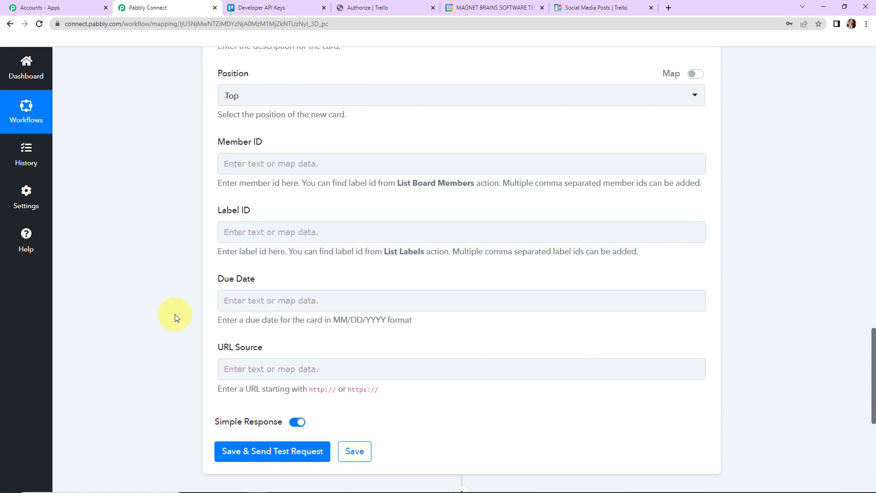
pyautogui.scroll(-1, 175, 314)
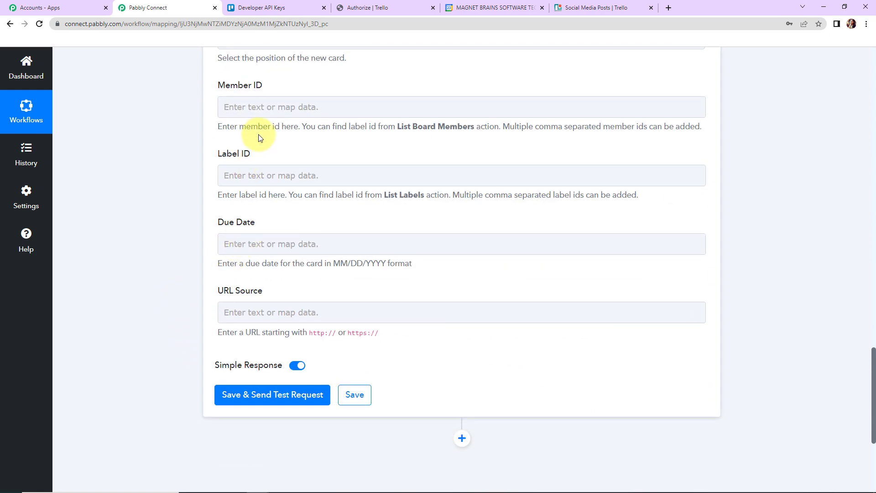
pyautogui.click(270, 176)
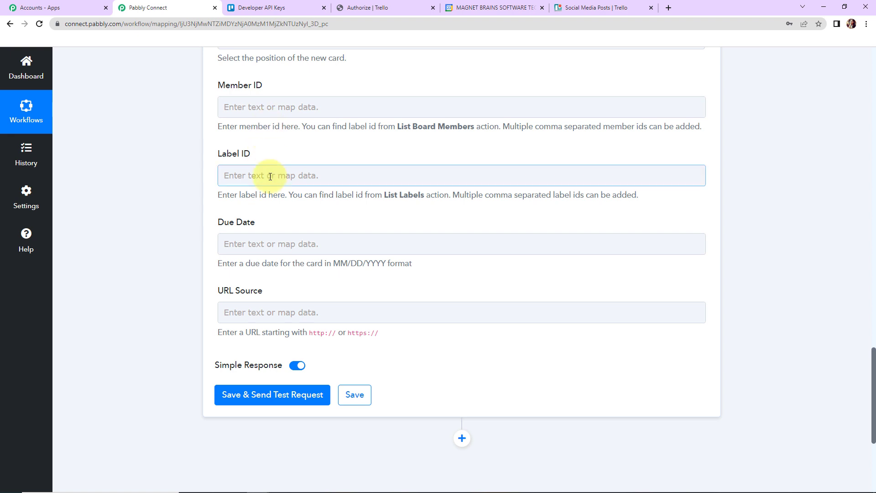
pyautogui.click(243, 226)
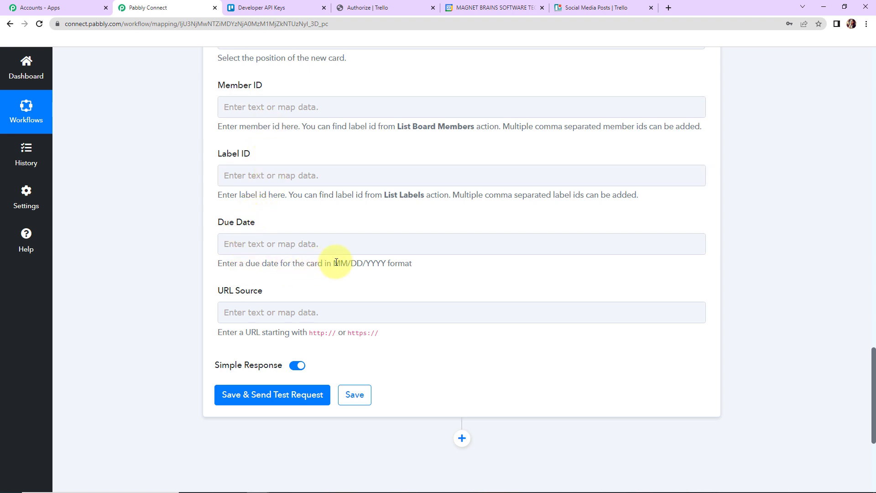
pyautogui.moveTo(335, 262); pyautogui.dragTo(390, 263)
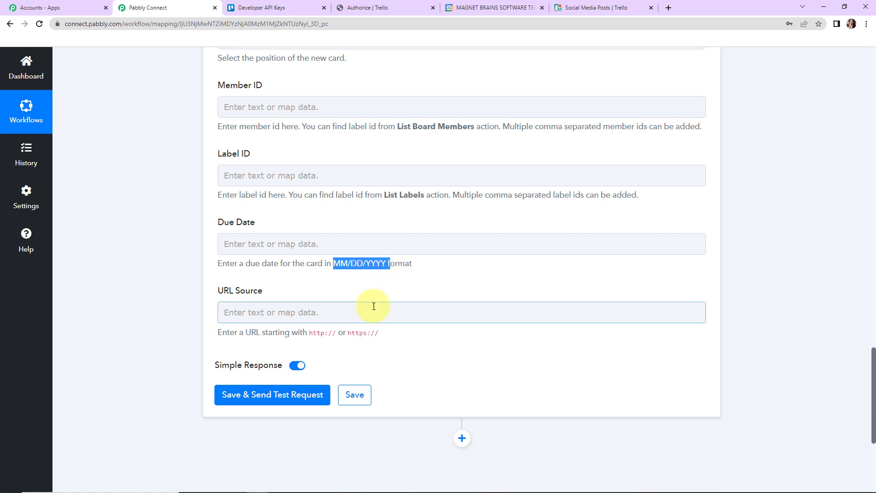
pyautogui.scroll(15, 756, 253)
pyautogui.click(463, 164)
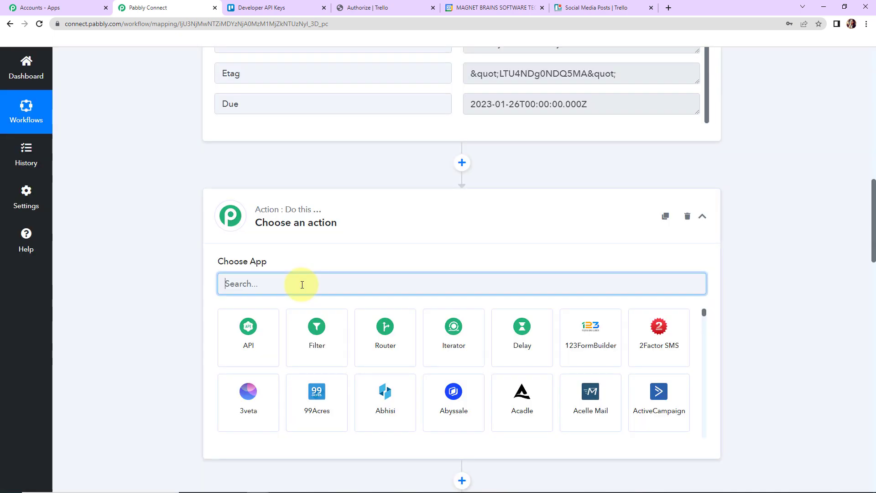
pyautogui.write('s')
pyautogui.write('date')
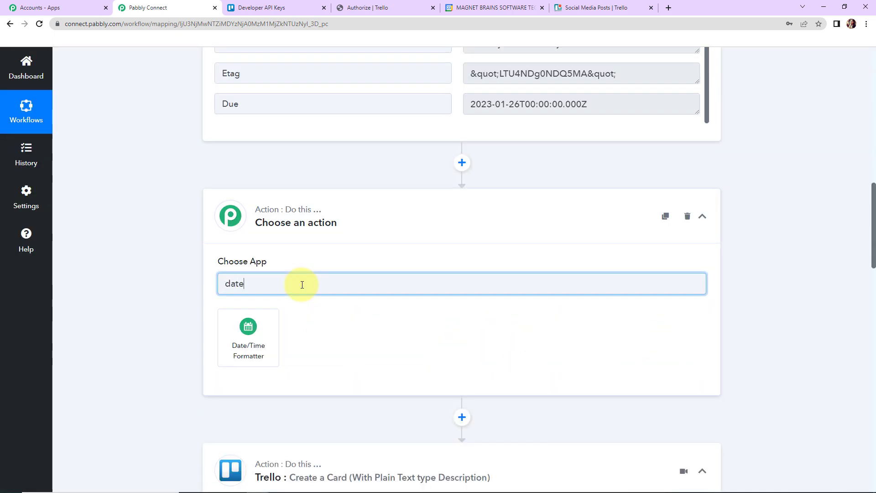
pyautogui.click(249, 335)
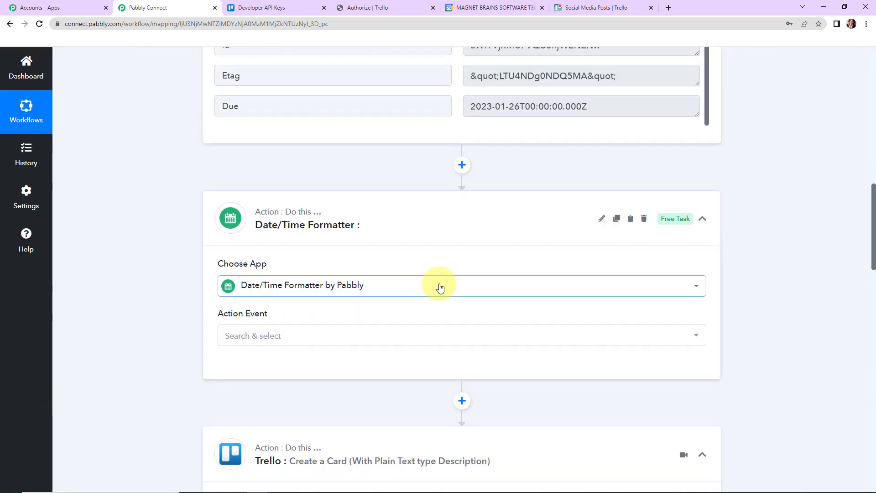
# Review the Due value in the Google Tasks response, and connect the formatter with the Format Date Only action event.
pyautogui.scroll(2, 452, 265)
pyautogui.moveTo(470, 210); pyautogui.dragTo(634, 213)
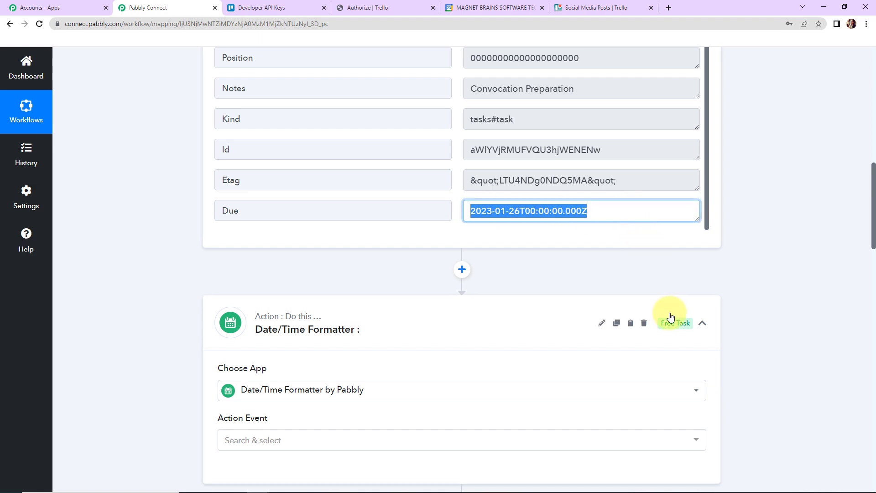
pyautogui.click(773, 278)
pyautogui.scroll(-2, 773, 279)
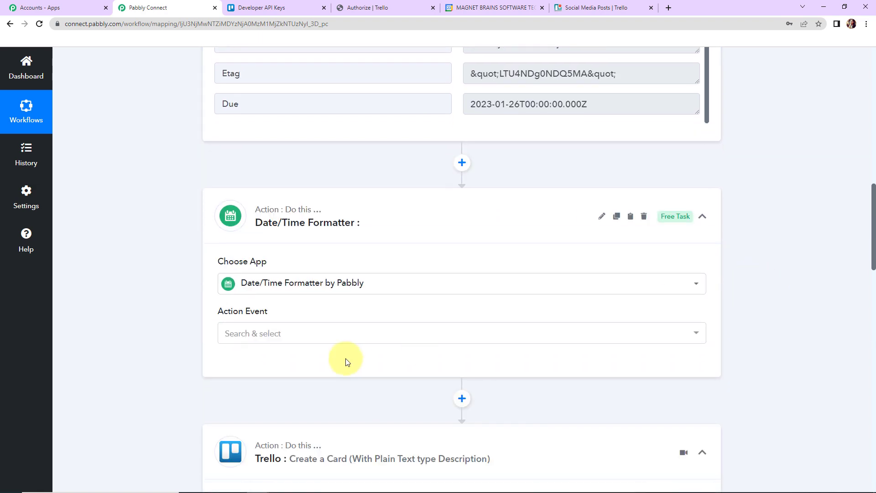
pyautogui.click(254, 334)
pyautogui.click(273, 157)
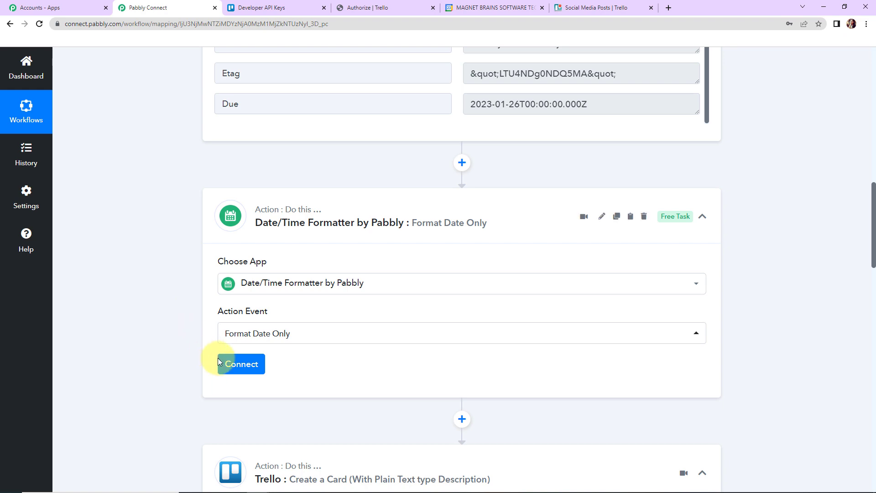
pyautogui.click(219, 363)
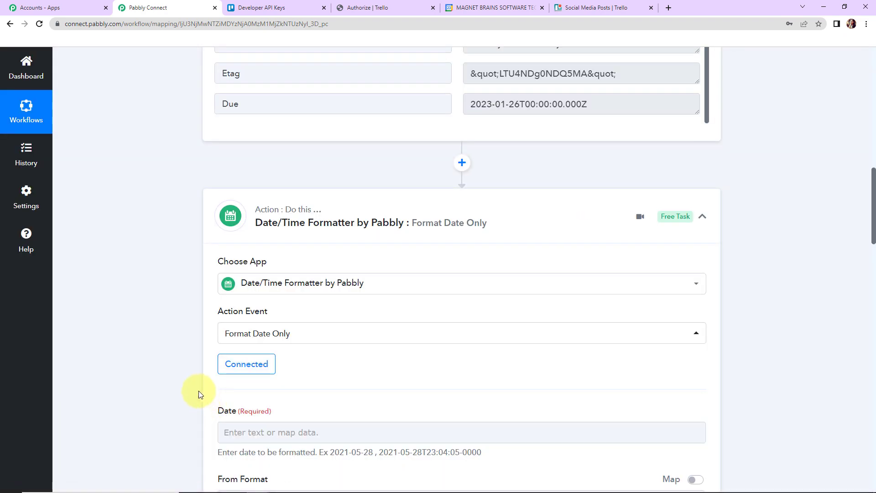
# Map the formatter's Date field to the Due value from the Google Tasks New Task step.
pyautogui.scroll(-7, 175, 357)
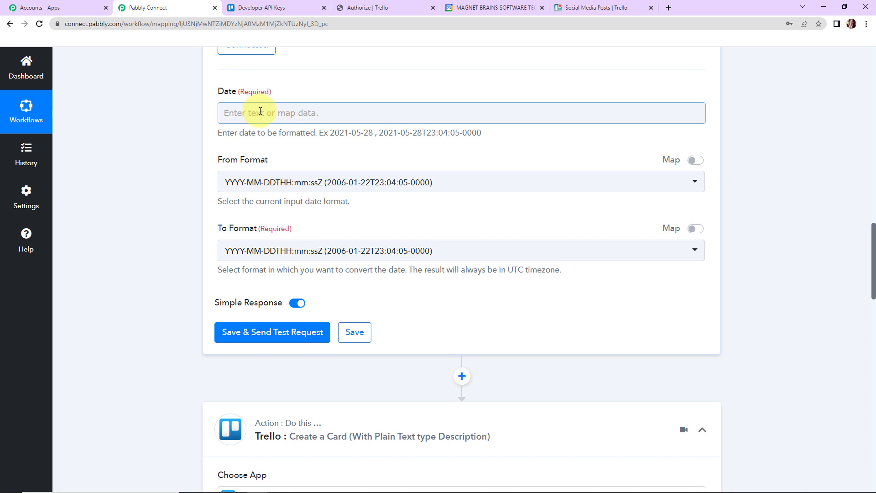
pyautogui.click(260, 111)
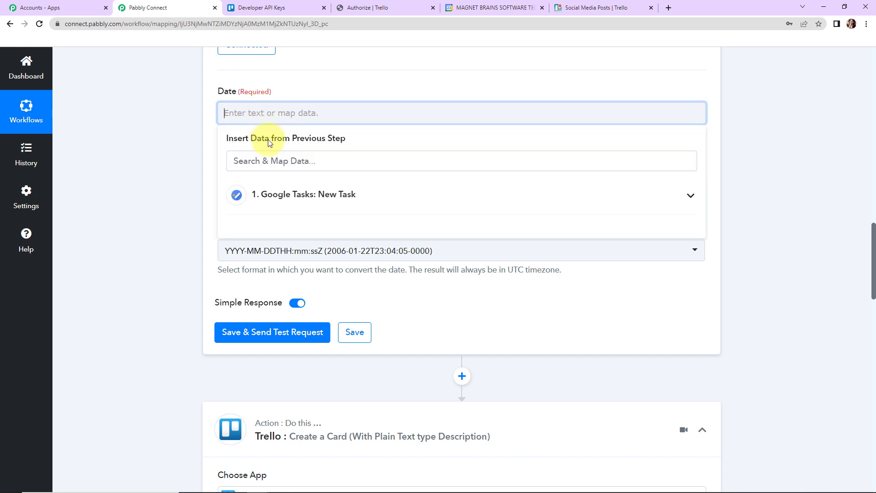
pyautogui.click(272, 195)
pyautogui.click(290, 423)
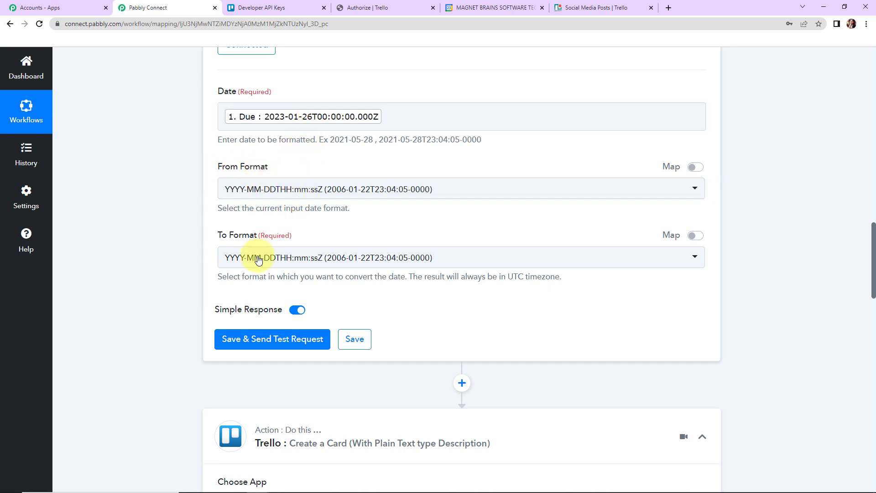
# Set the formatter's To Format to MM/DD/YYYY (01/22/2006), save it with a test request and check the returned date.
pyautogui.click(233, 258)
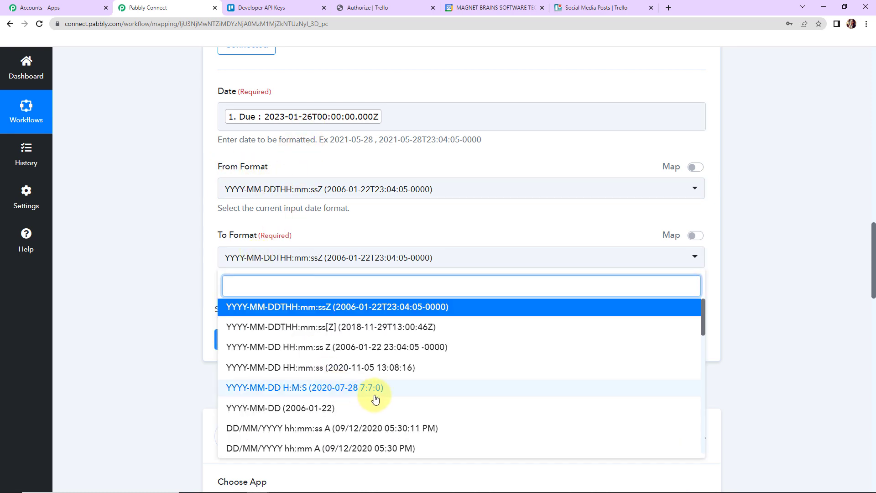
pyautogui.scroll(-10, 375, 400)
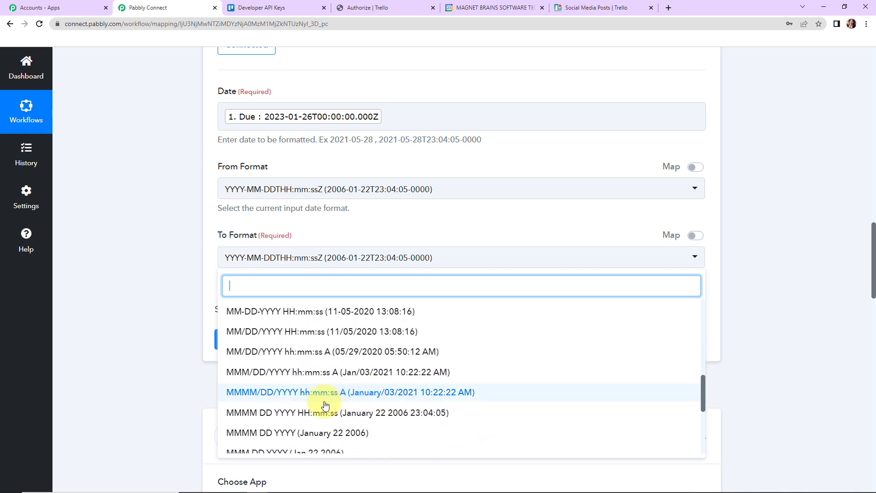
pyautogui.scroll(-3, 280, 415)
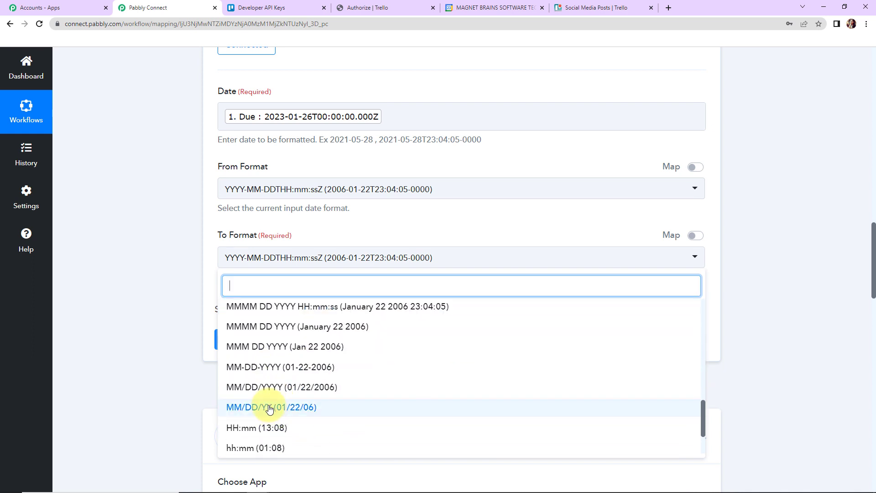
pyautogui.click(290, 387)
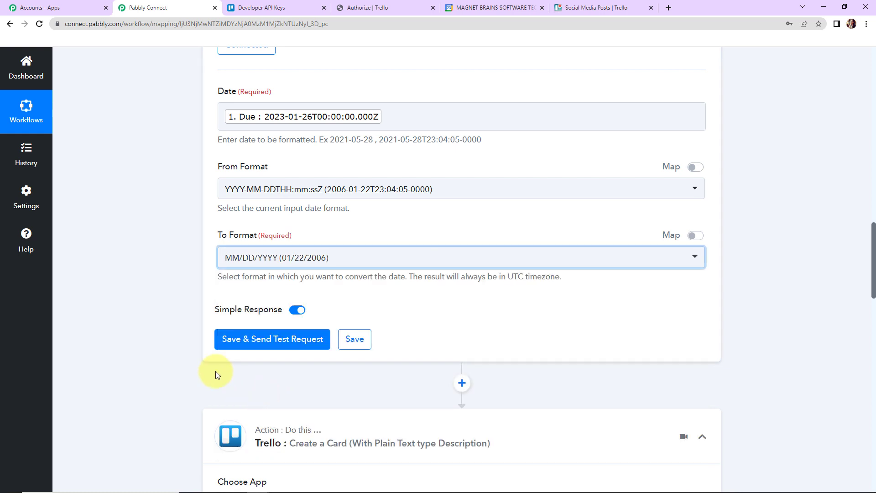
pyautogui.click(239, 337)
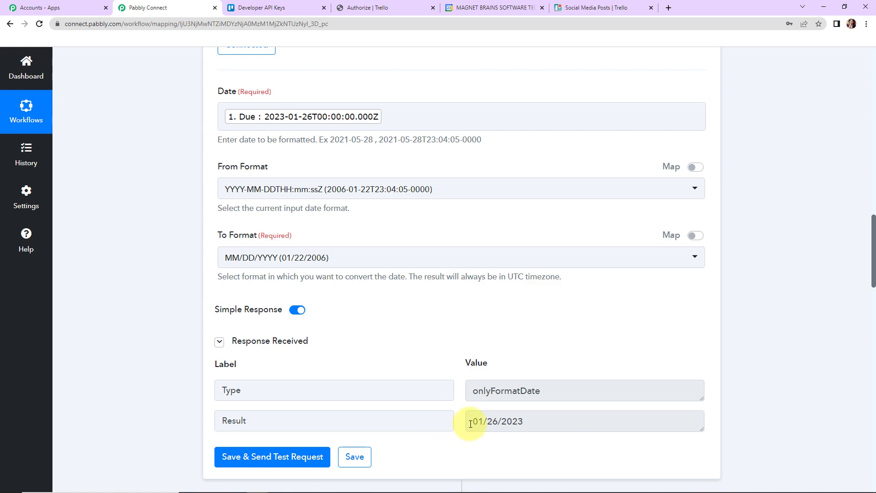
pyautogui.moveTo(470, 424); pyautogui.dragTo(557, 419)
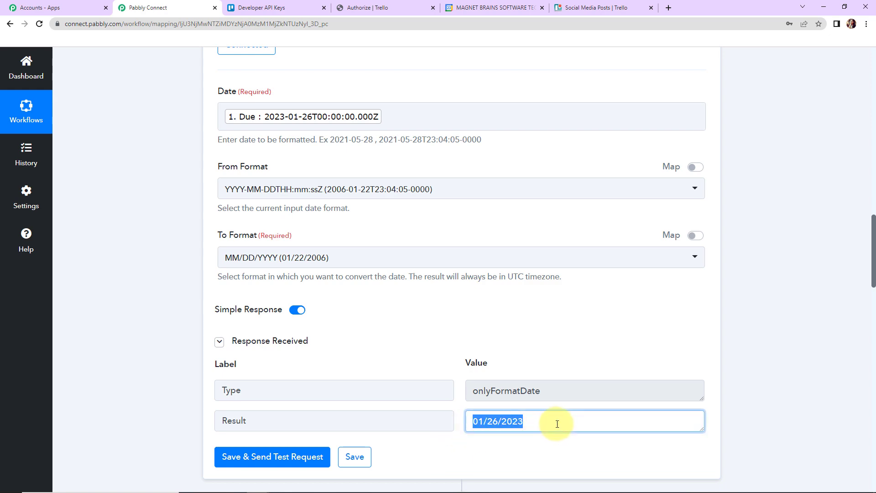
pyautogui.click(741, 360)
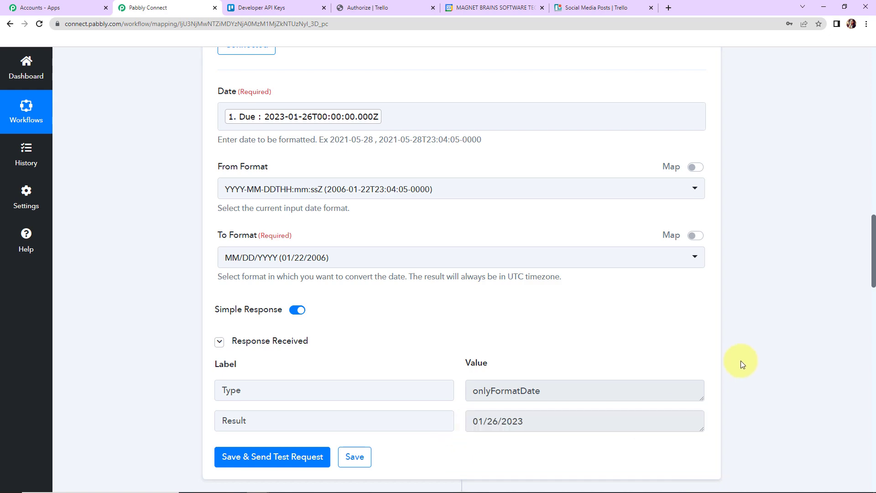
# Reconnect the Trello Create a Card action with its existing connection.
pyautogui.scroll(-9, 740, 363)
pyautogui.click(246, 276)
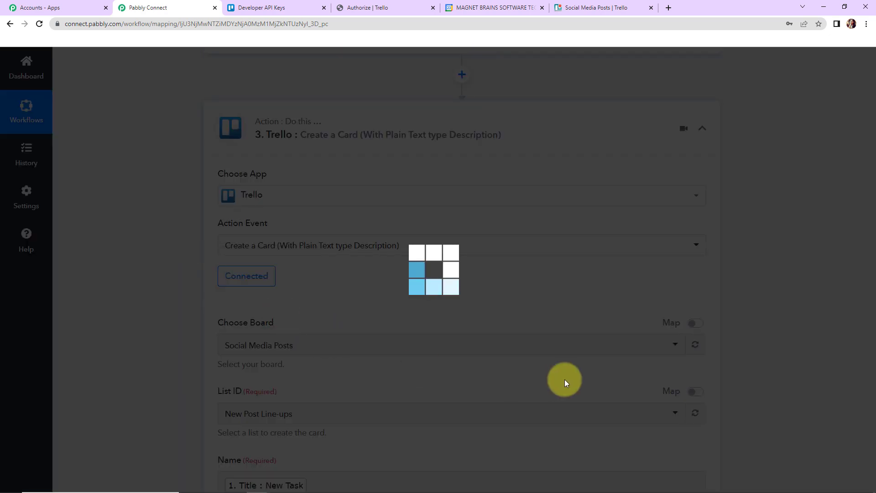
pyautogui.click(453, 470)
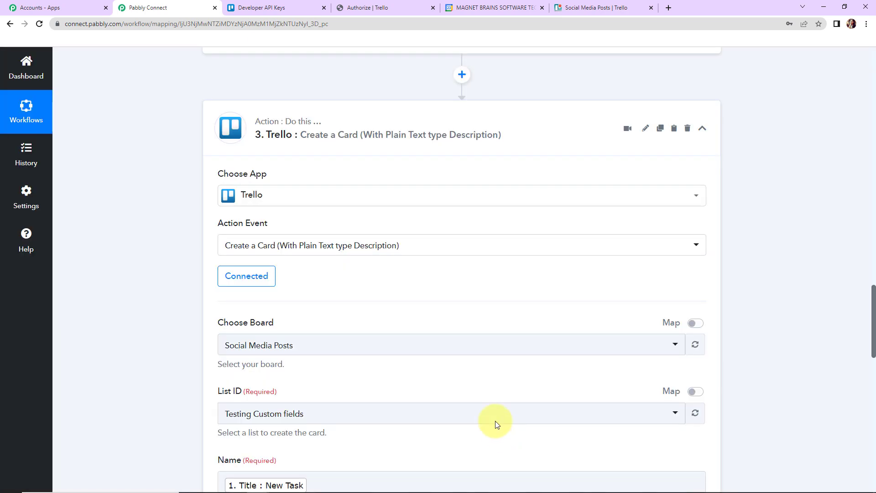
# Map the Trello card's Due Date to the Date/Time Formatter's Result, and save the action with a test request.
pyautogui.scroll(-6, 768, 304)
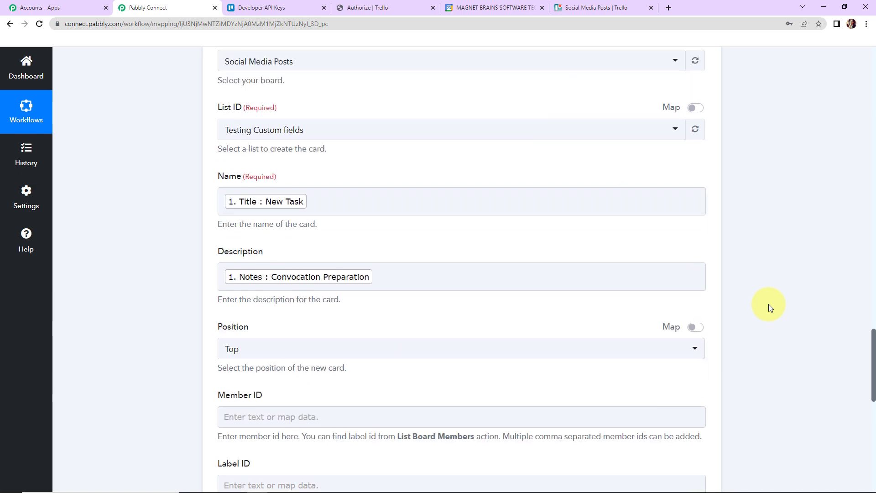
pyautogui.scroll(-5, 768, 304)
pyautogui.click(252, 305)
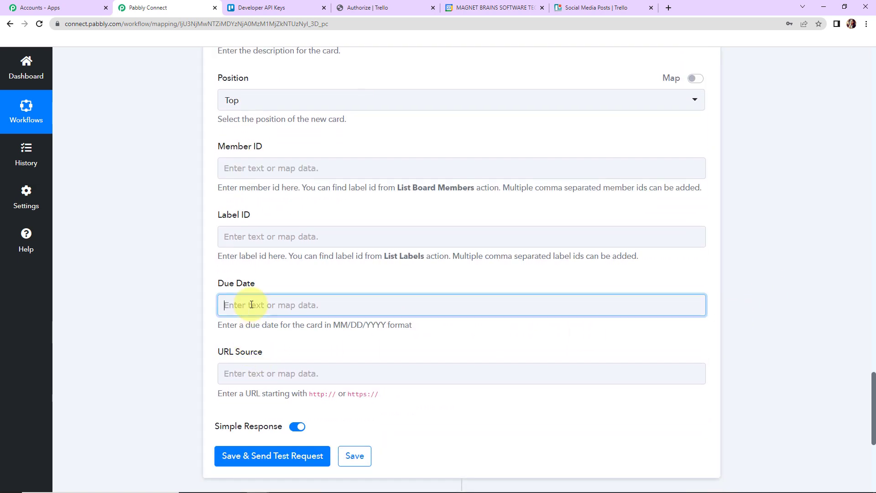
pyautogui.click(292, 420)
pyautogui.scroll(-2, 322, 427)
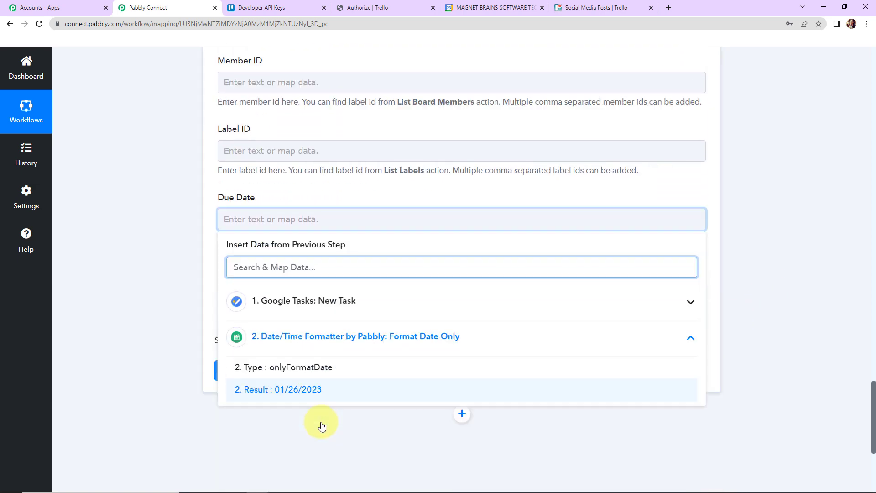
pyautogui.click(310, 370)
pyautogui.click(141, 284)
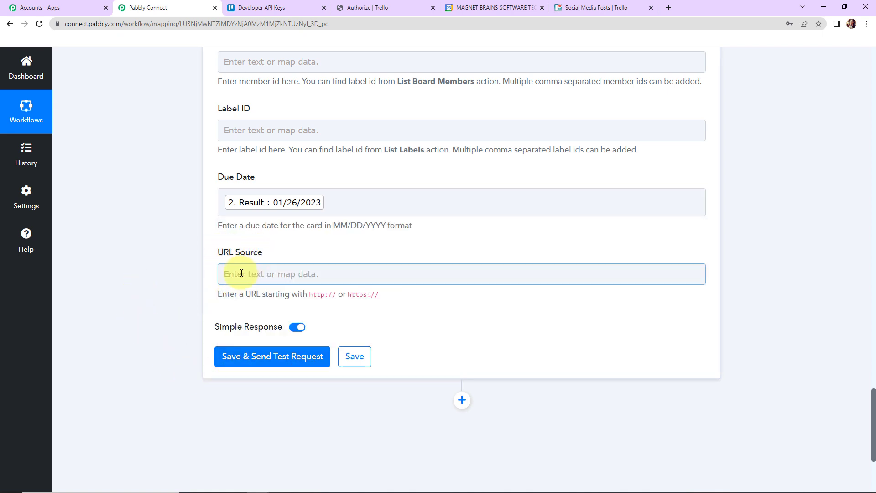
pyautogui.click(234, 362)
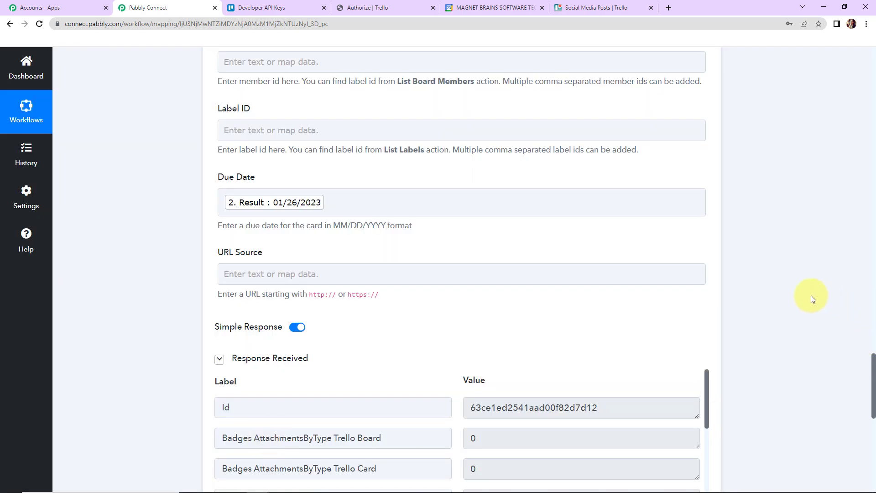
# Review the Create a Card test response, and check the New Task card's details on Trello's Social Media Posts board.
pyautogui.scroll(-2, 813, 299)
pyautogui.scroll(-2, 811, 300)
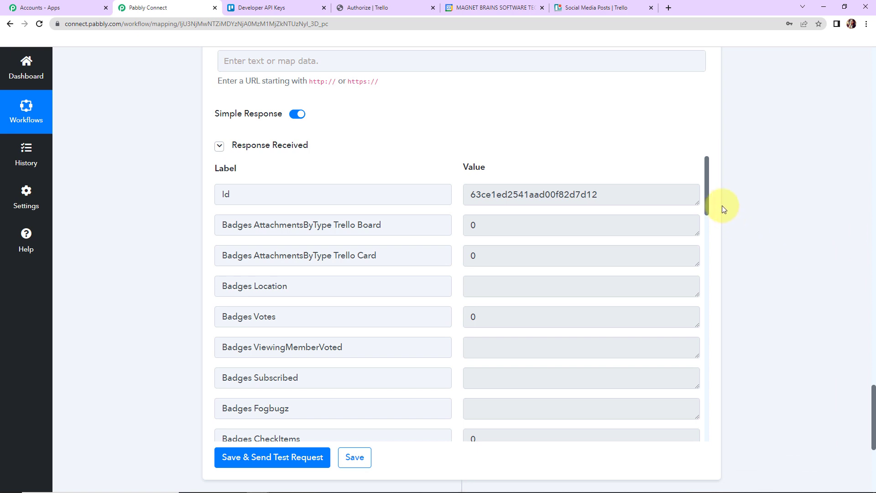
pyautogui.moveTo(708, 185); pyautogui.dragTo(713, 283)
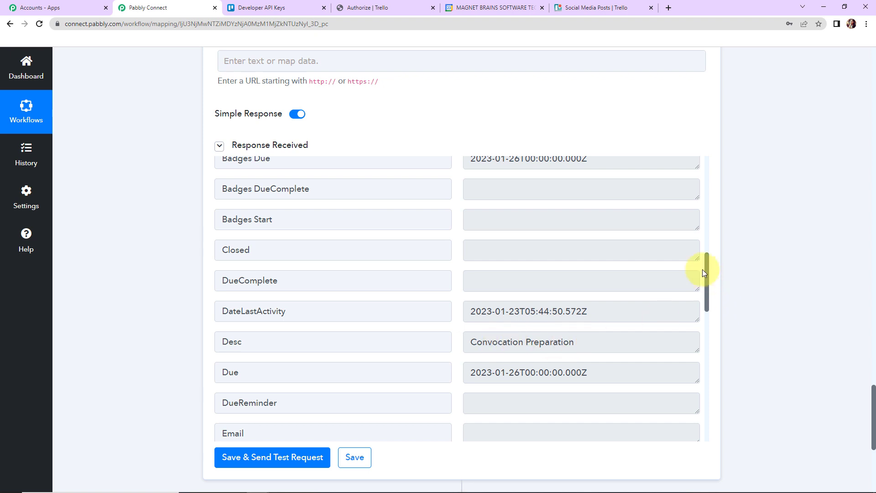
pyautogui.moveTo(706, 267); pyautogui.dragTo(715, 338)
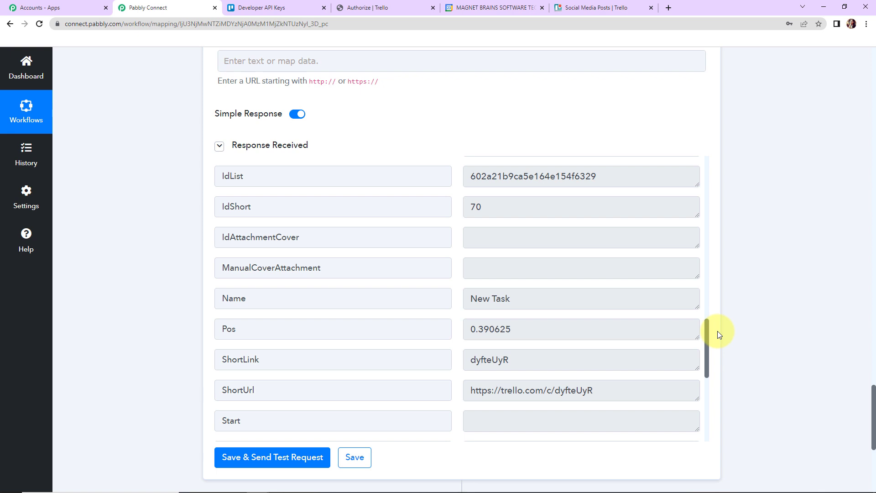
pyautogui.click(593, 7)
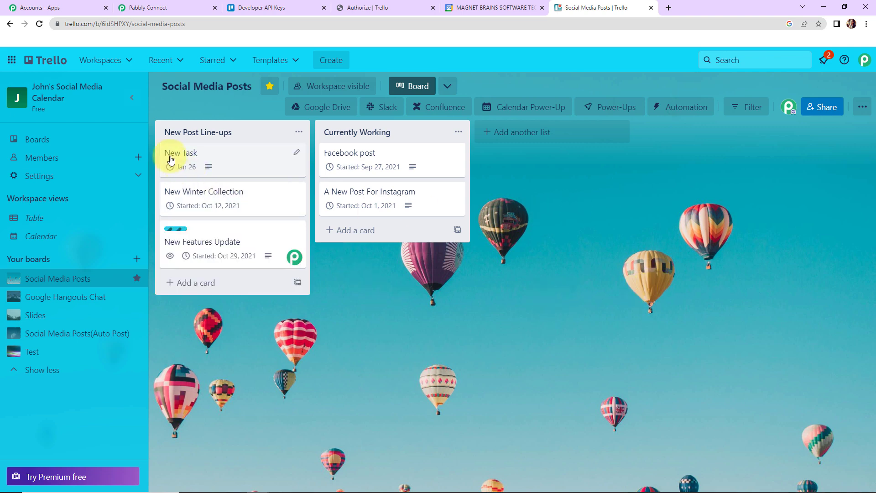
pyautogui.click(244, 163)
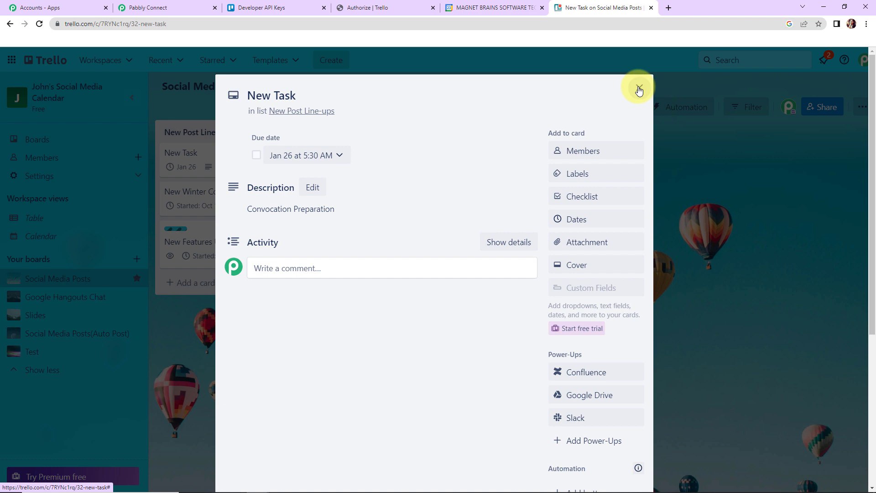
pyautogui.click(639, 88)
# Switch to Google Calendar and add a task titled "Dummy Task" with the details "Test Preparation" to My Tasks.
pyautogui.click(510, 9)
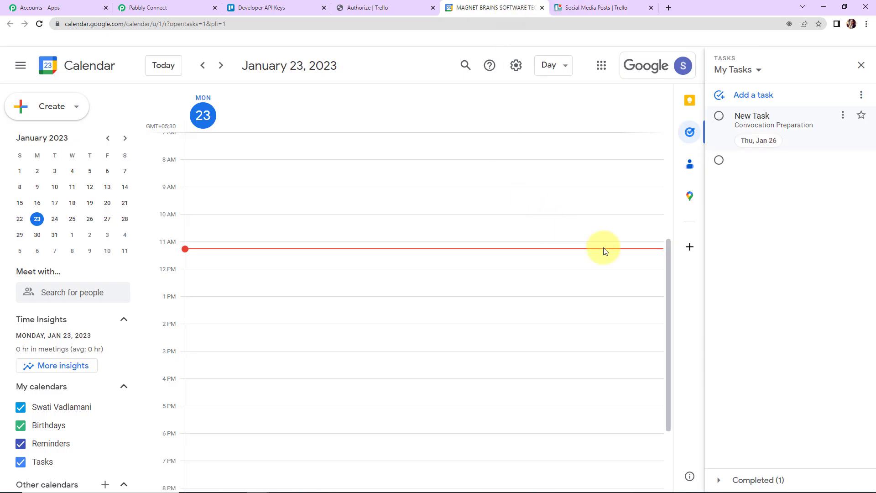
pyautogui.click(744, 95)
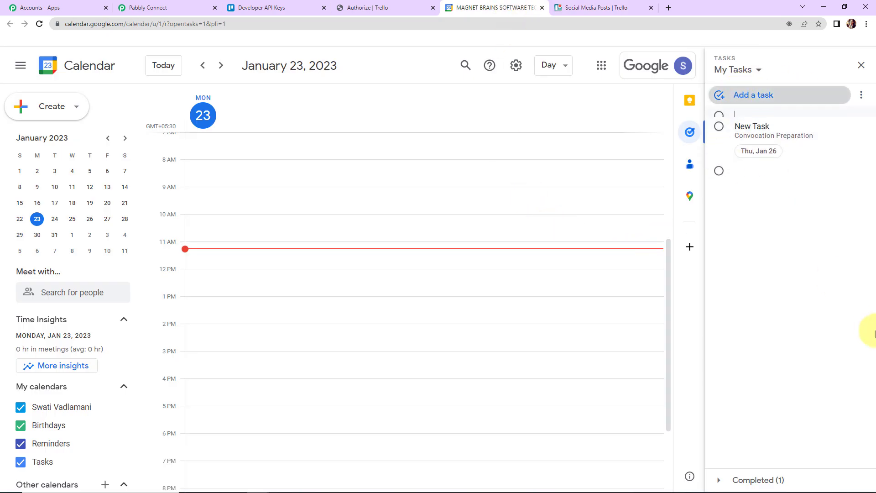
pyautogui.write('Dumm')
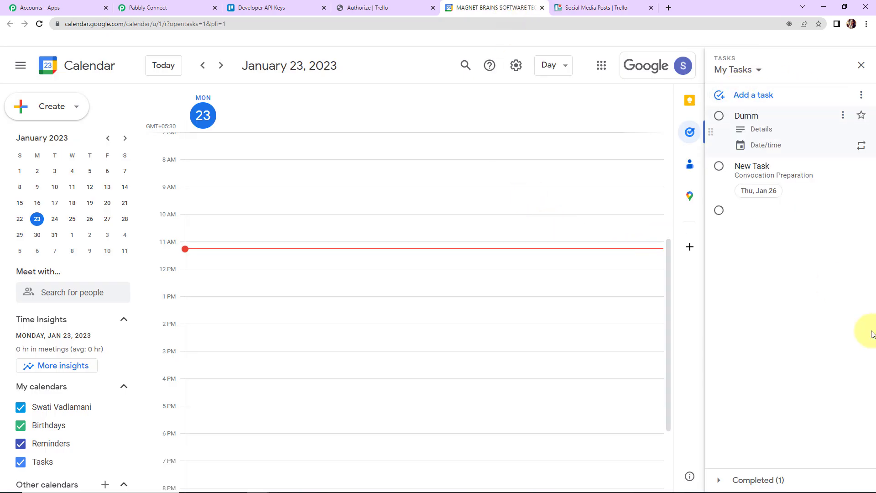
pyautogui.write('y Task')
pyautogui.click(759, 130)
pyautogui.write('Te')
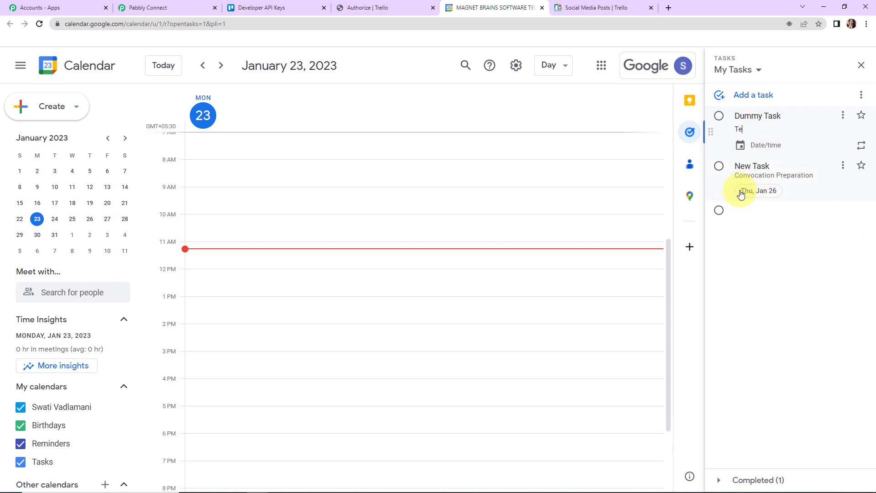
pyautogui.write('st Preparation')
# Set the Dummy Task's due date to January 31, 2023 and save the task.
pyautogui.click(766, 146)
pyautogui.click(771, 220)
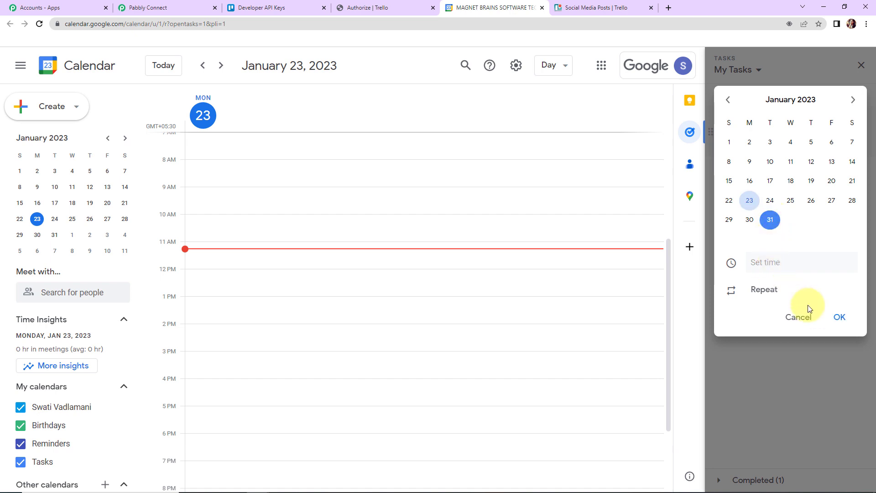
pyautogui.click(840, 319)
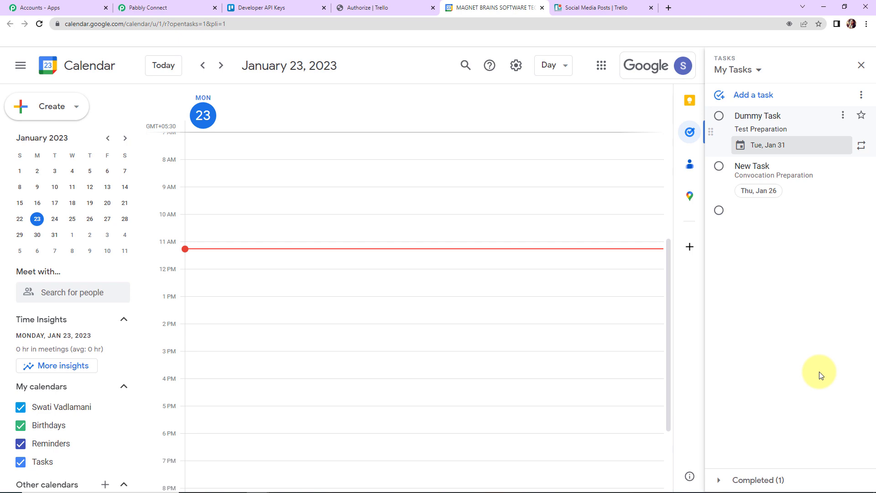
pyautogui.click(820, 375)
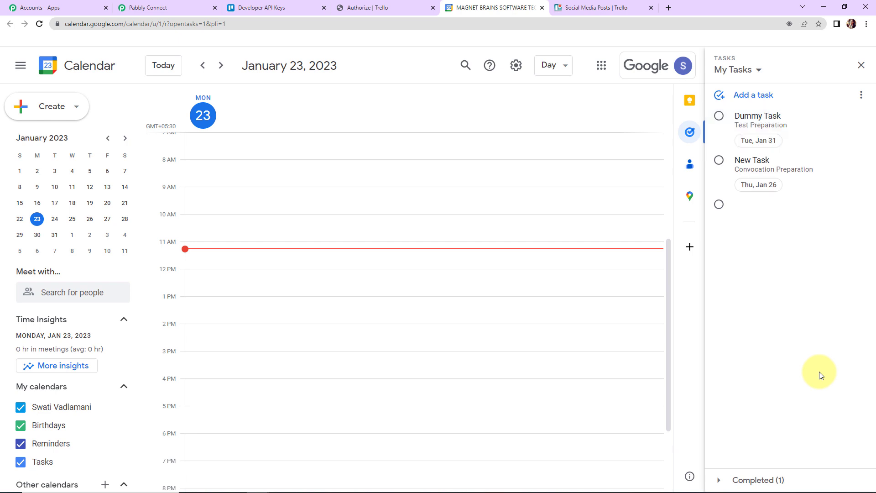
# Switch to Trello's Social Media Posts board and examine the Dummy Task card's due date and description.
pyautogui.click(602, 11)
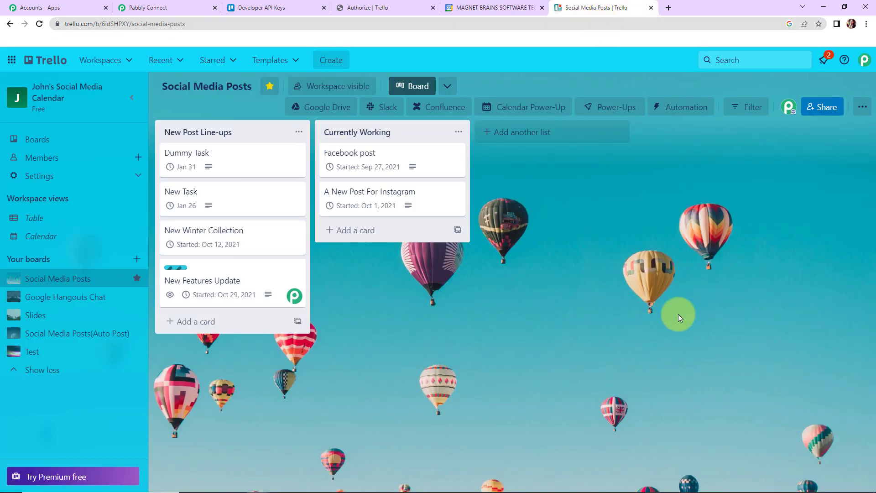
pyautogui.click(222, 156)
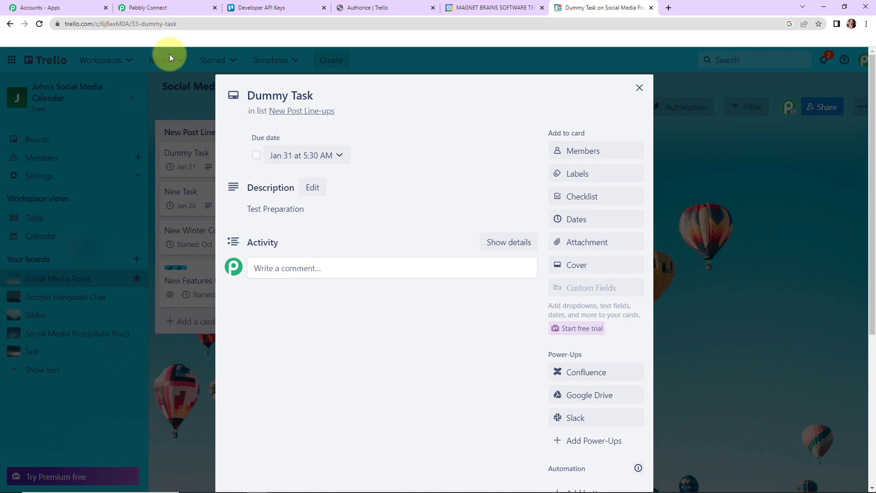
# Return to Pabbly Connect and collapse the Google Tasks, Date/Time Formatter and Trello steps to review the whole workflow.
pyautogui.click(178, 8)
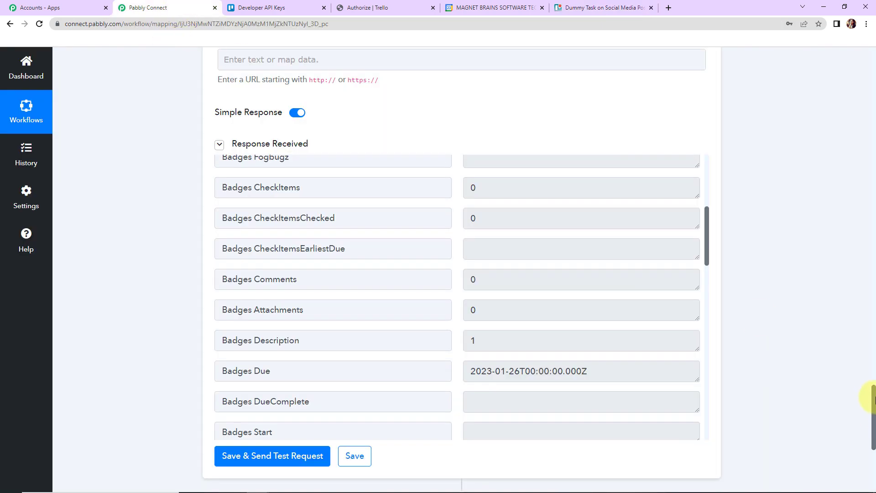
pyautogui.moveTo(874, 402); pyautogui.dragTo(853, 35)
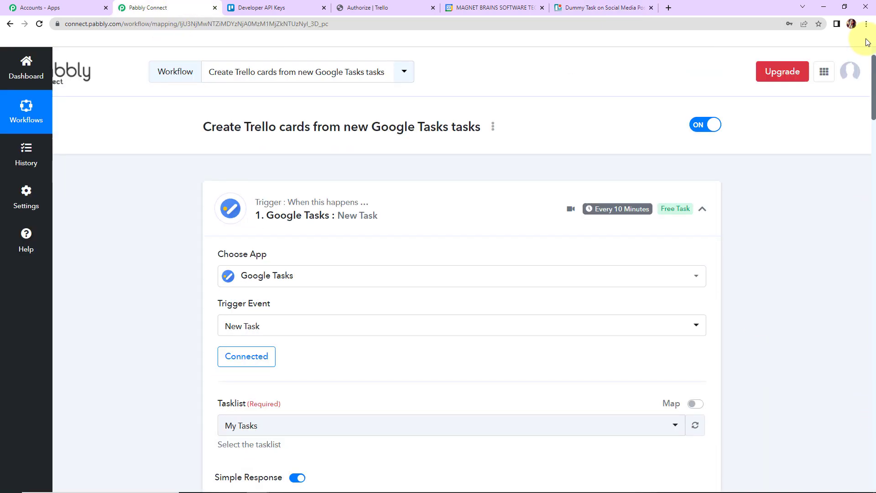
pyautogui.click(702, 217)
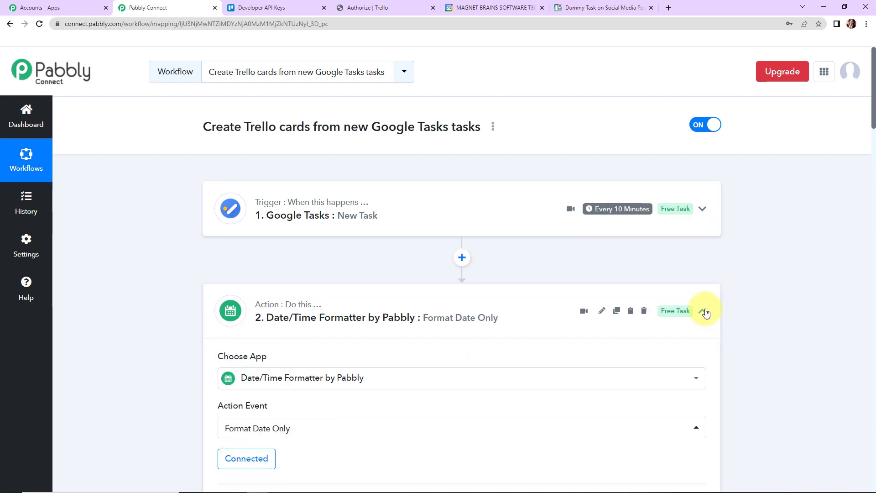
pyautogui.click(703, 311)
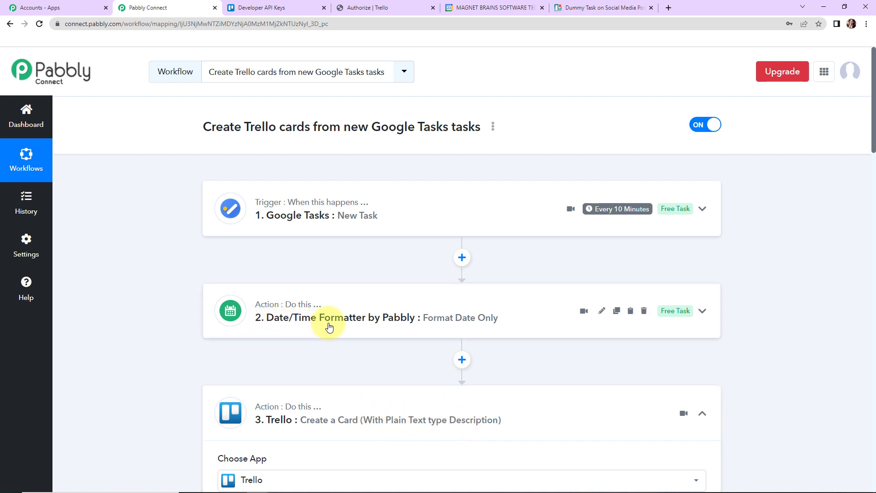
pyautogui.click(702, 413)
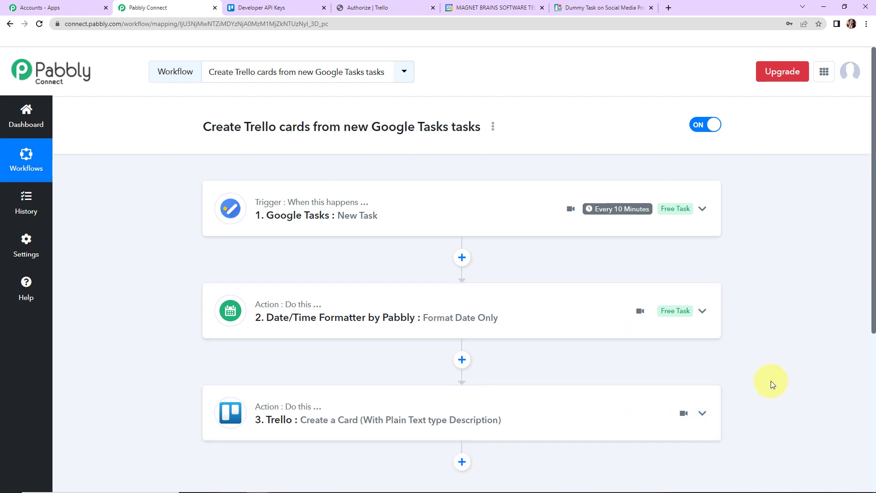